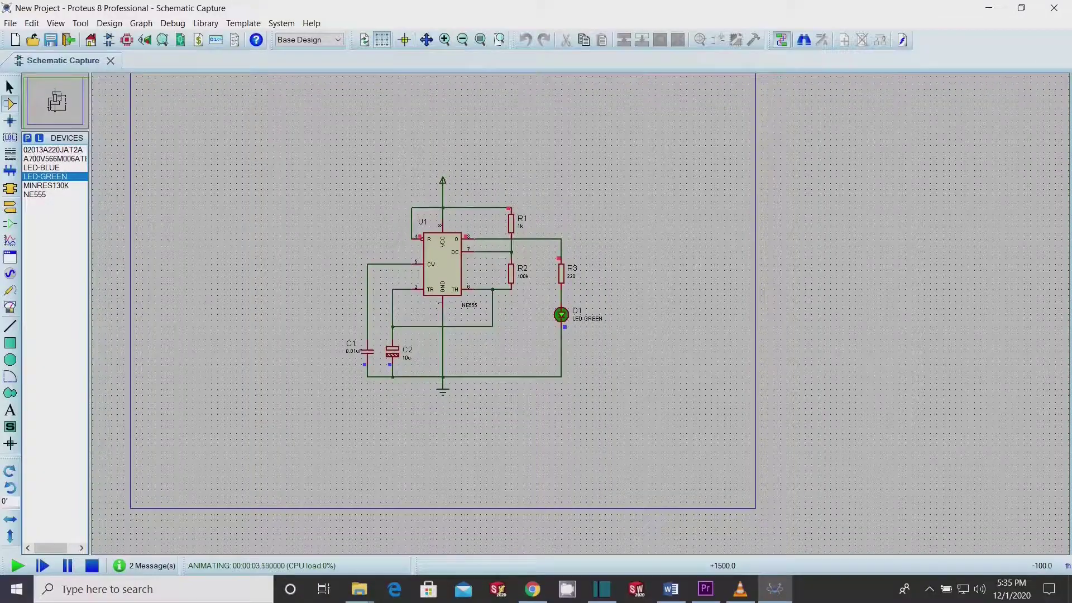
- Stop the running VSM simulation of the 555 LED flasher circuit
scroll(553, 282, "up", 2)
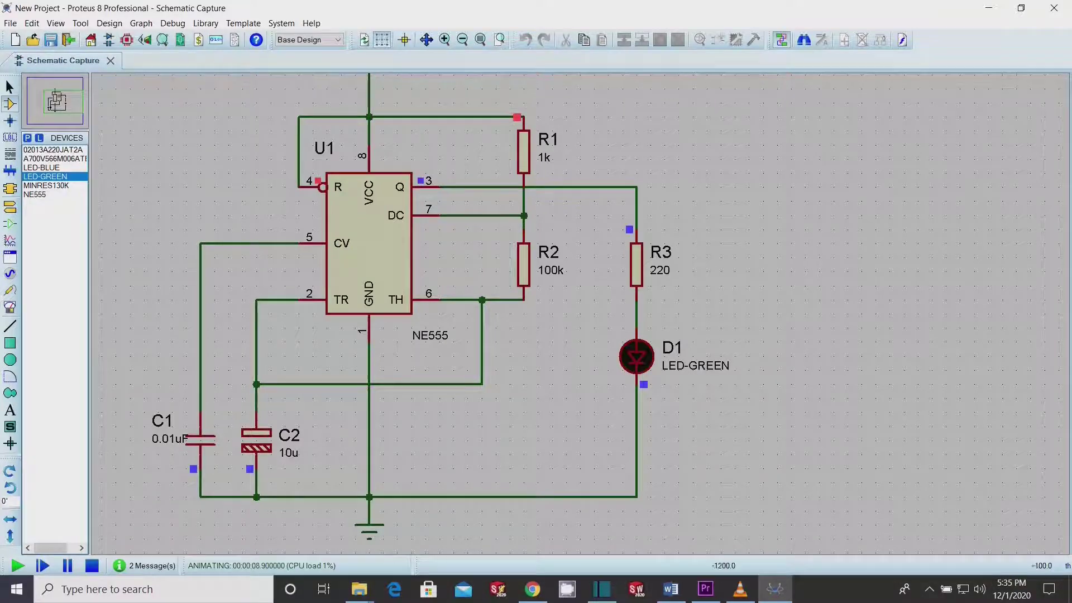
left_click(92, 565)
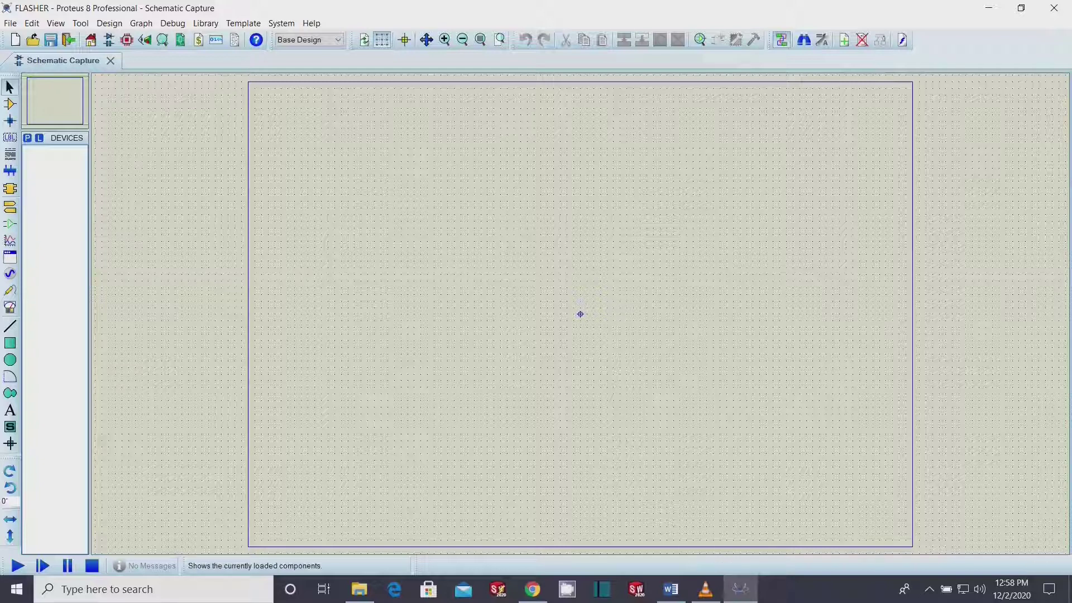
- Find the 555 timer by keyword search and place it as U1 at the sheet centre
left_click(26, 138)
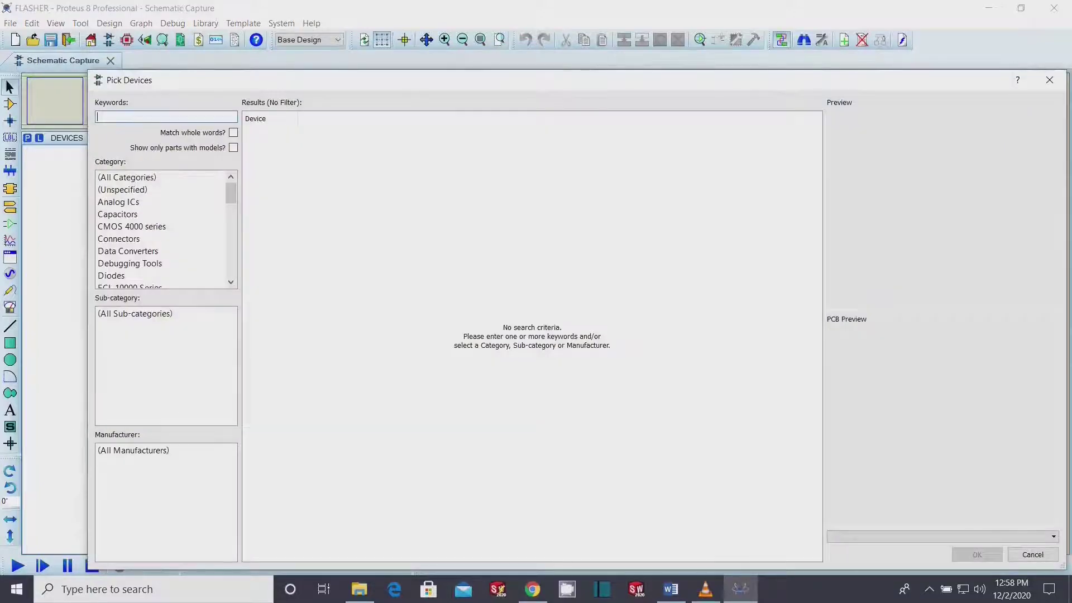
type("555")
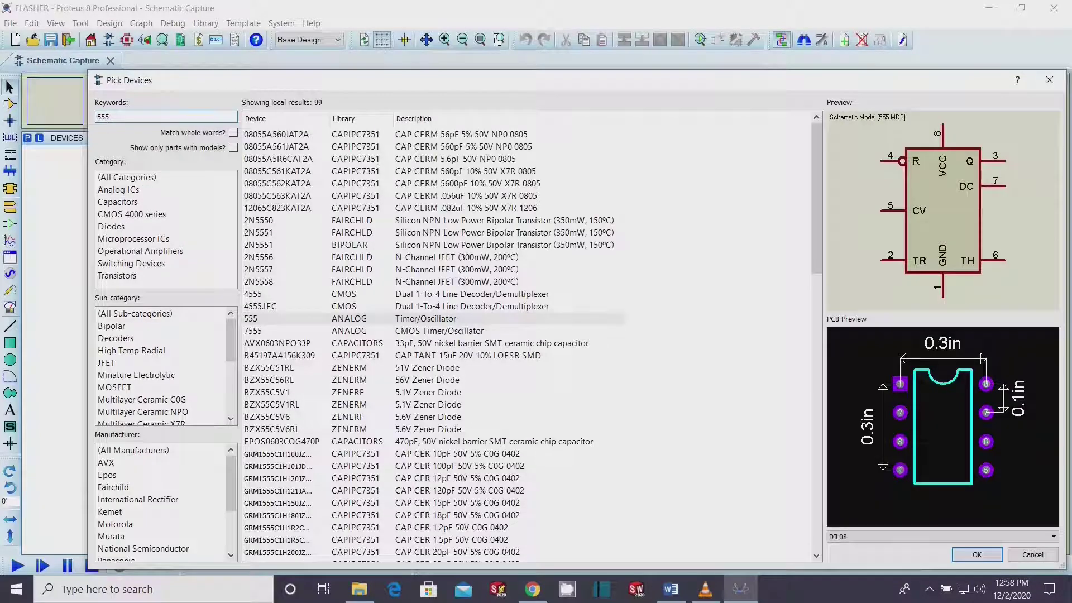
left_click(436, 318)
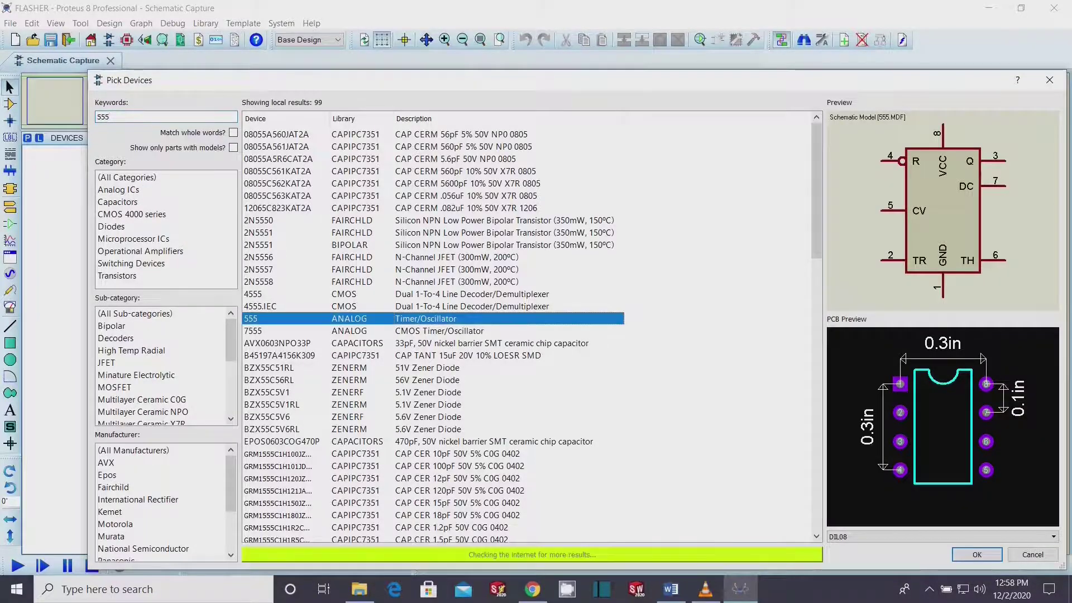
left_click(977, 554)
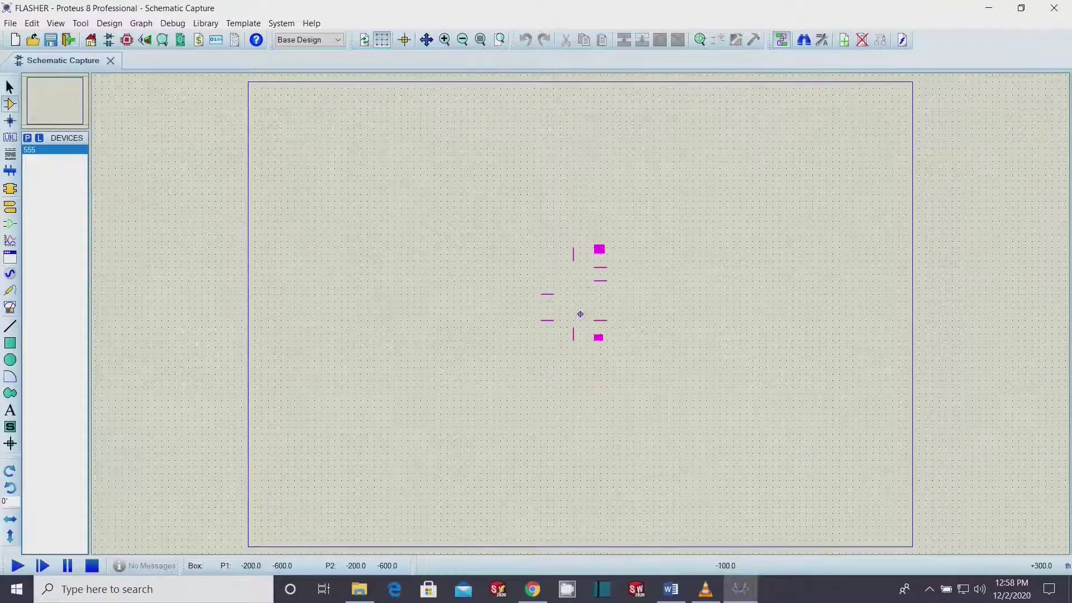
left_click(580, 314)
scroll(584, 310, "down", 1)
scroll(583, 310, "up", 4)
- Place the 33u electrolytic capacitor A700V336M010ATE028 as C1 below-left of the 555
left_click(27, 138)
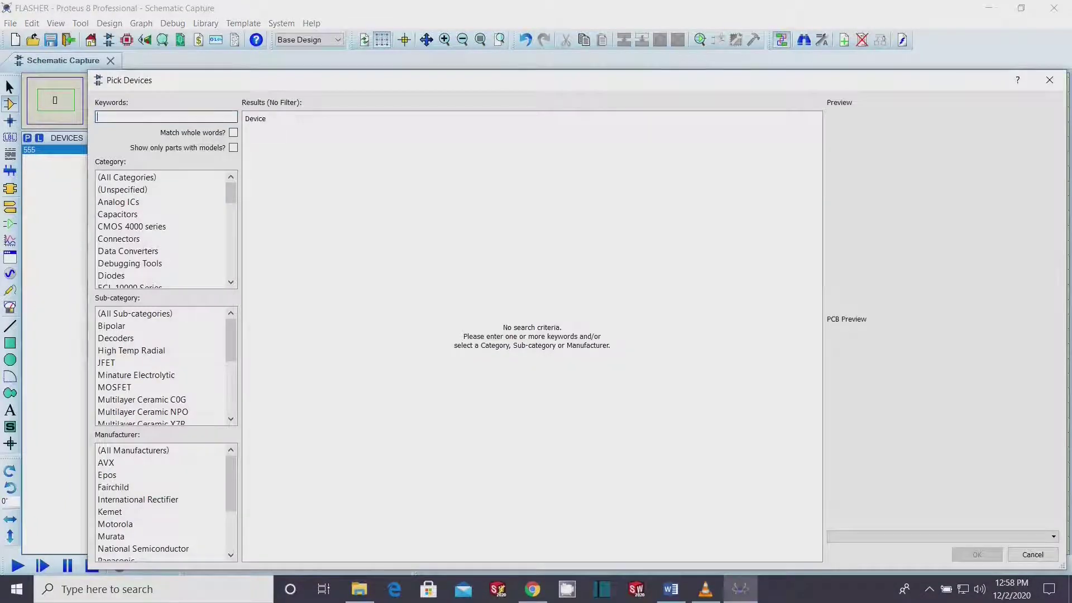
left_click(117, 214)
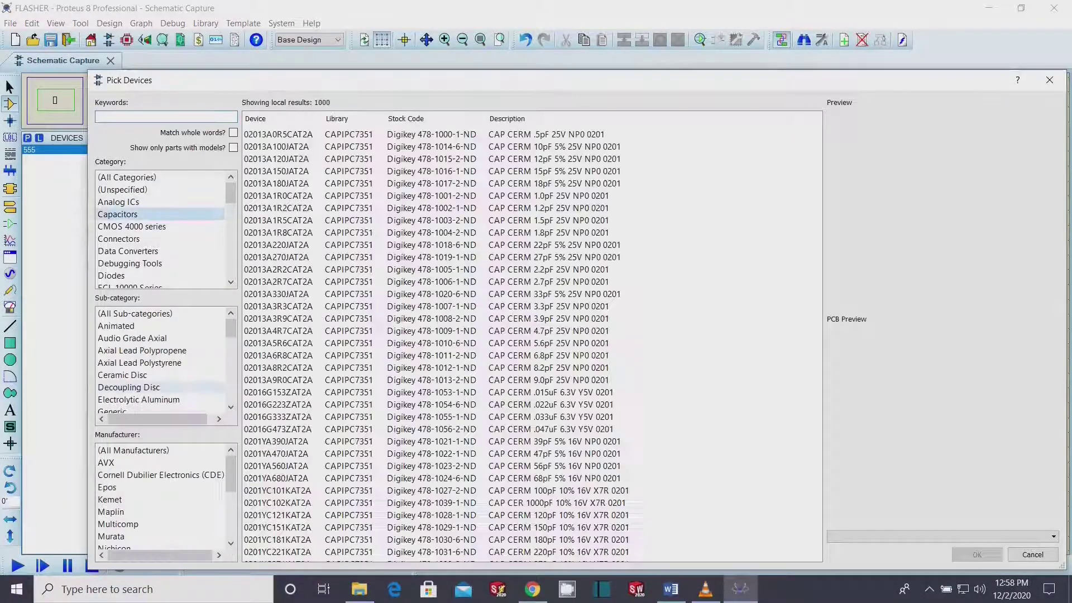
left_click(139, 400)
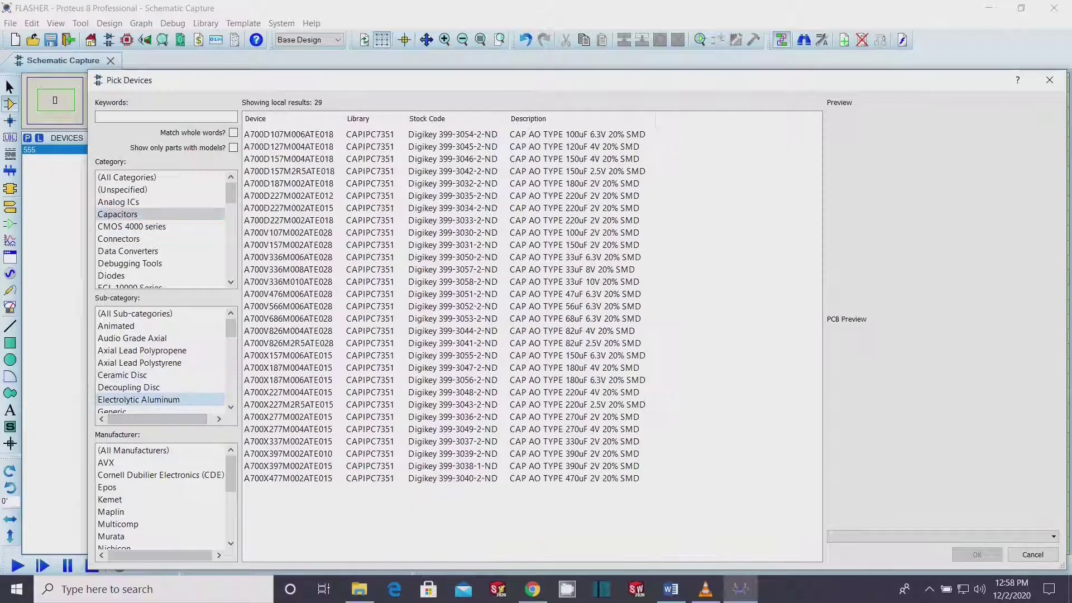
left_click(457, 282)
left_click(977, 554)
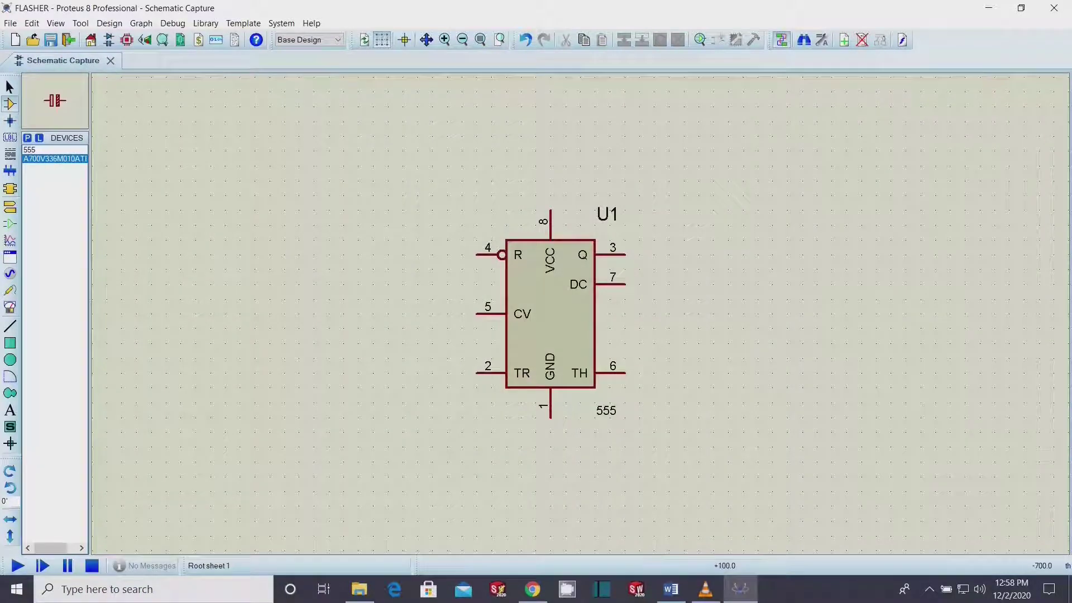
left_click(373, 432)
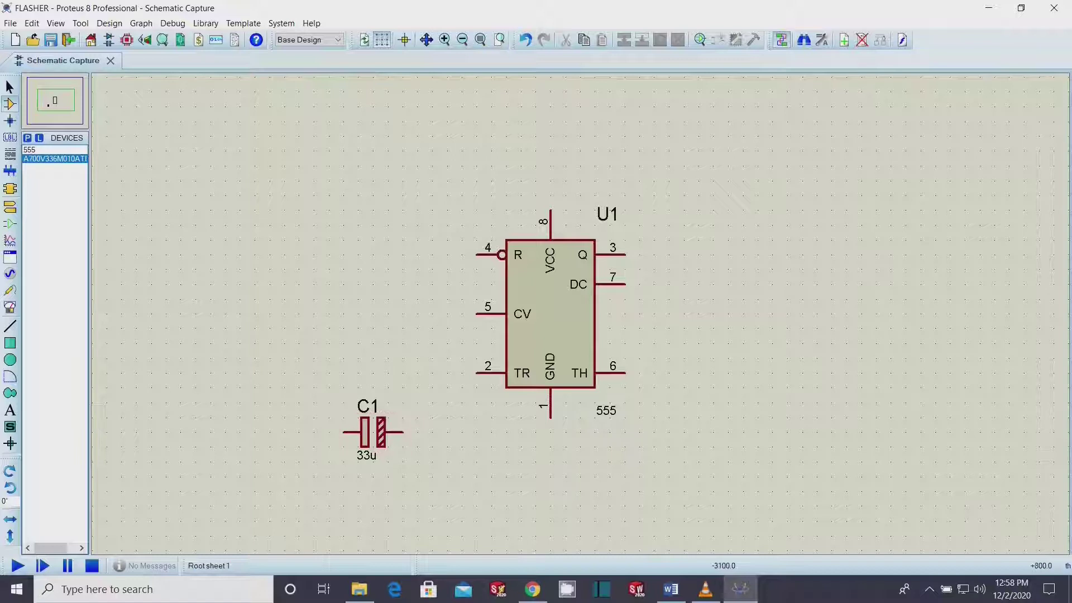
- Place the 330p ceramic disc capacitor CERAMIC330P as C2 left of C1
left_click(27, 138)
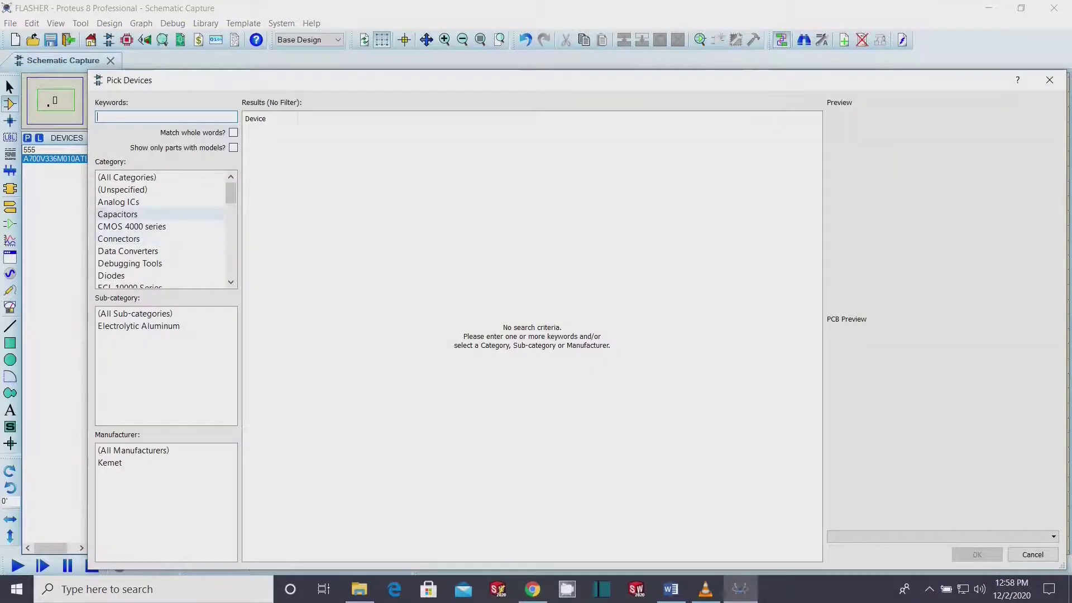
left_click(117, 214)
left_click(122, 375)
left_click(272, 380)
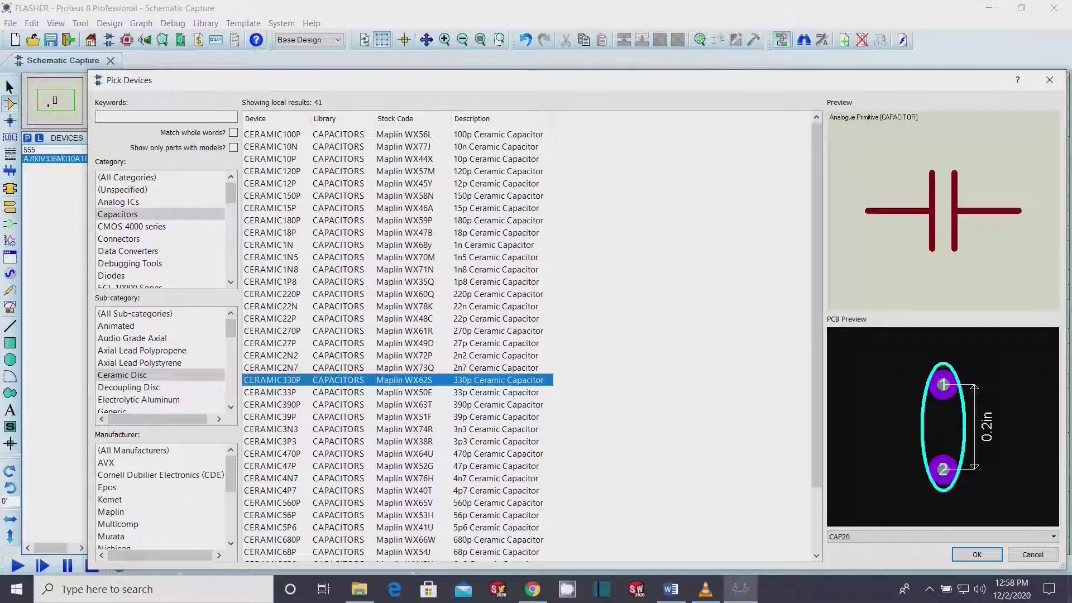
left_click(977, 555)
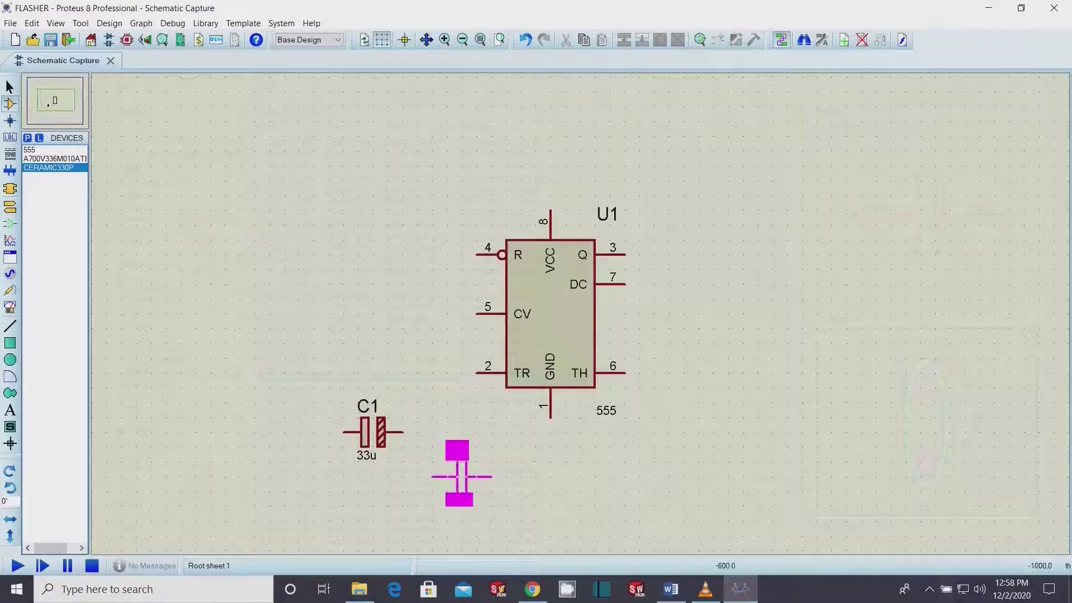
left_click(254, 432)
left_click(27, 138)
scroll(189, 251, "down", 5)
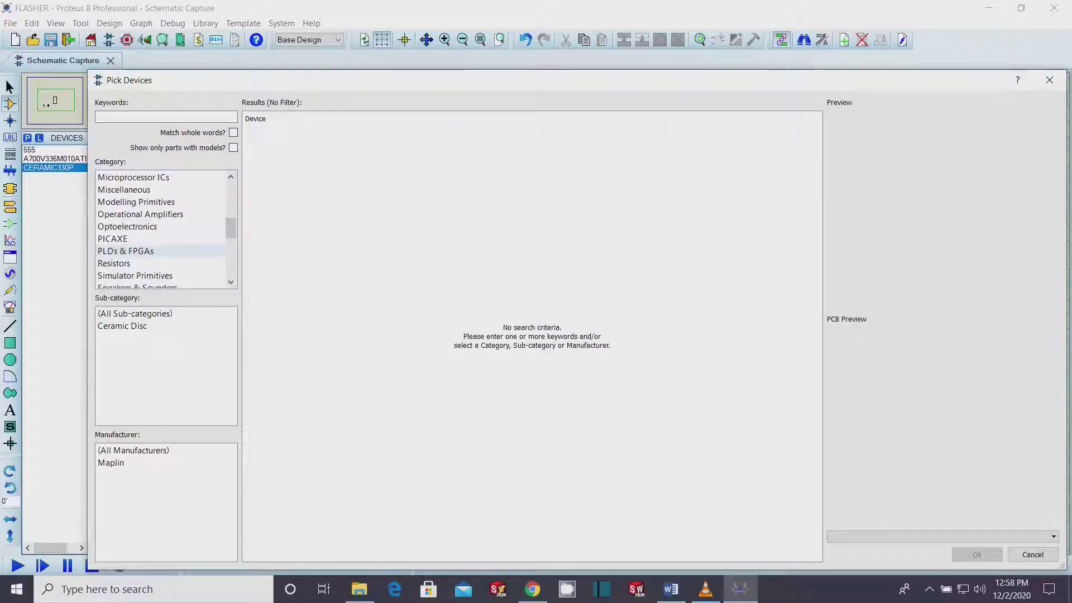
- Pick the 0.6W metal-film MINRES13R resistor and stack R1, R2, R3 right of the 555
left_click(114, 263)
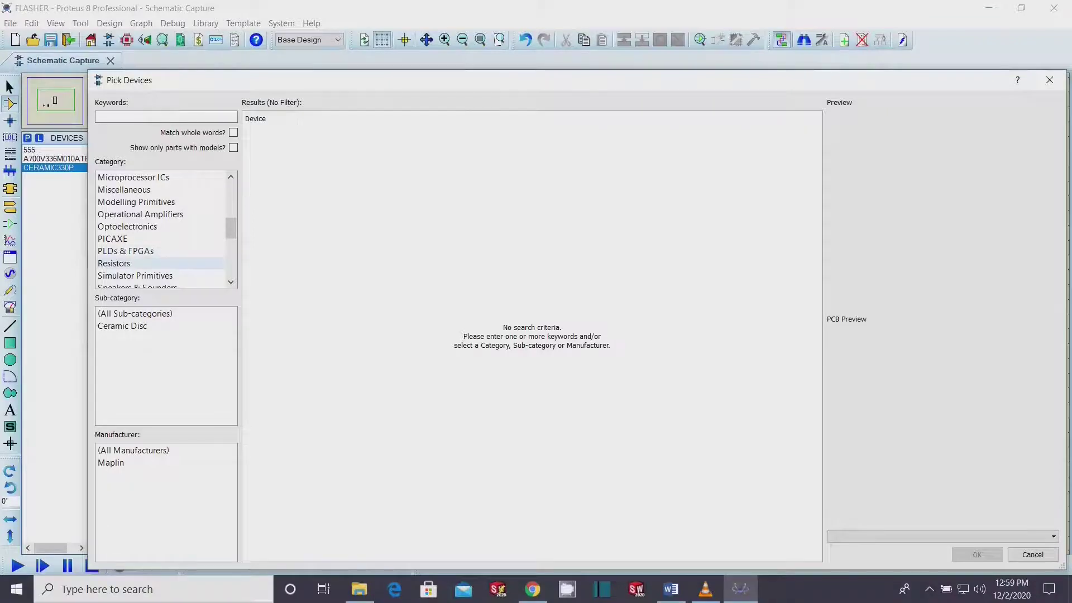
left_click(128, 325)
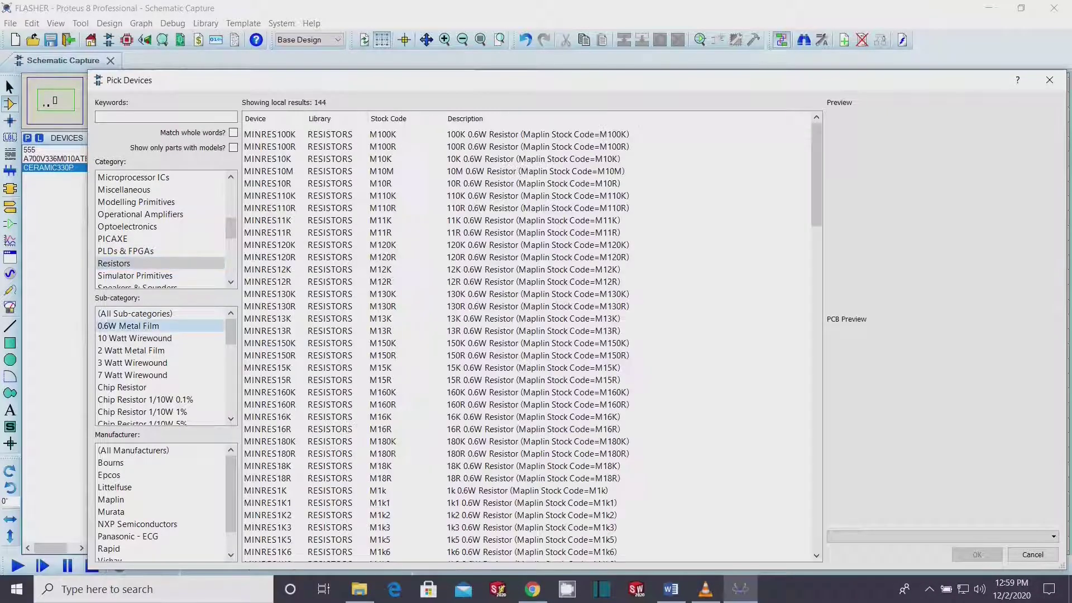
left_click(391, 330)
left_click(976, 554)
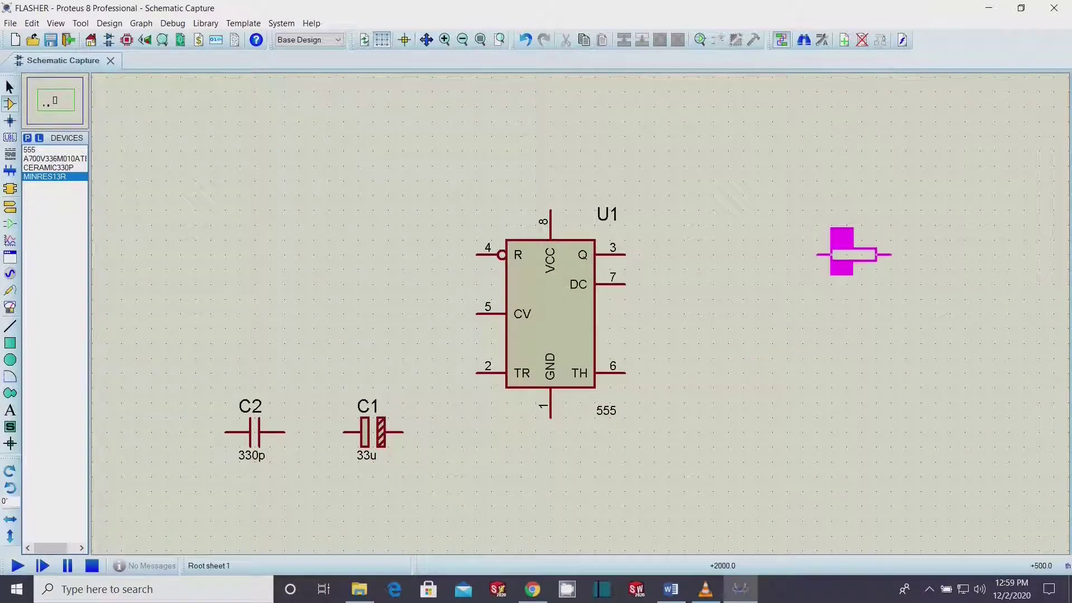
left_click(853, 255)
left_click(853, 313)
left_click(853, 373)
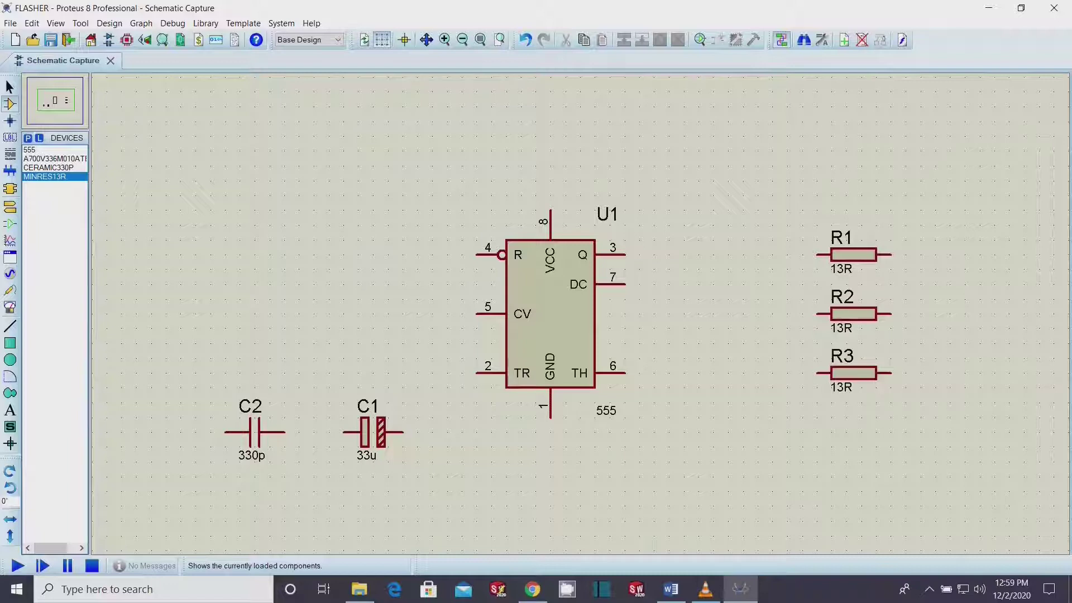
left_click(28, 138)
- Search for LED, pick LED-GREEN and place it as D1 below the resistors
type("LED")
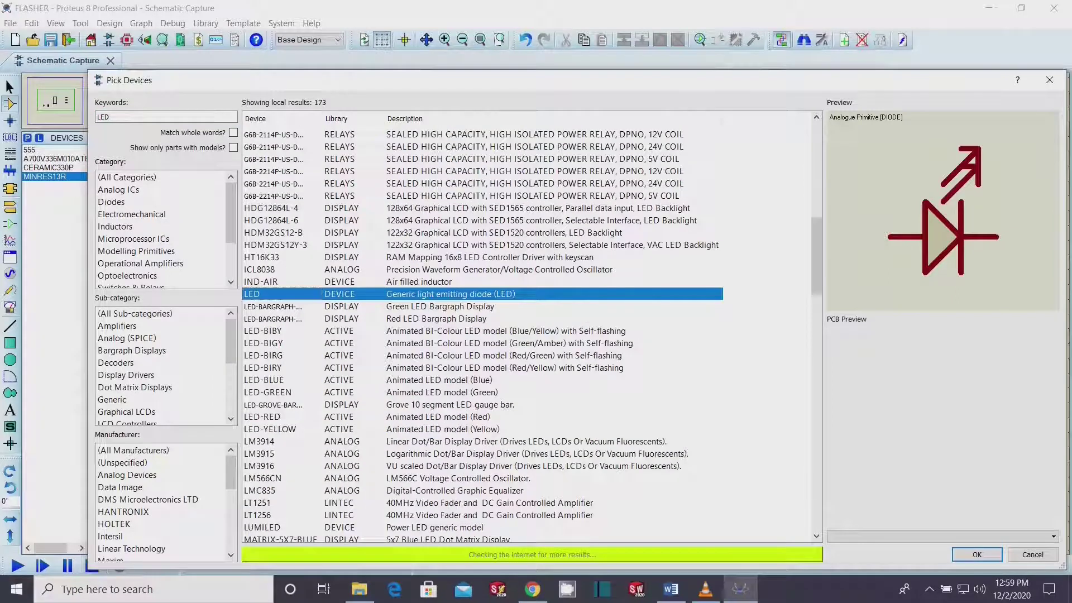
left_click(268, 392)
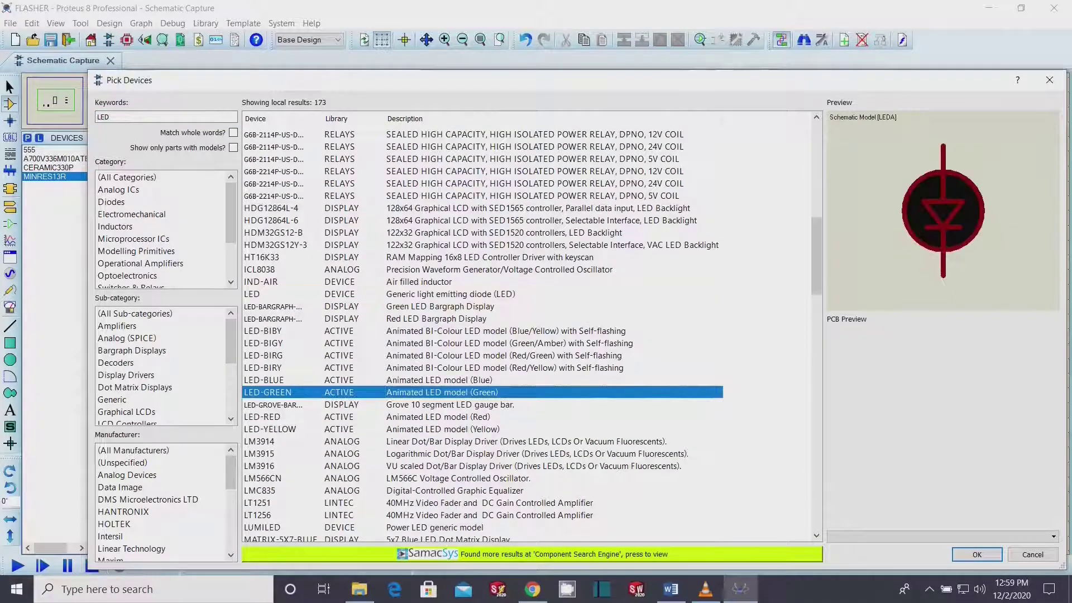
left_click(977, 554)
left_click(905, 446)
left_click(831, 462)
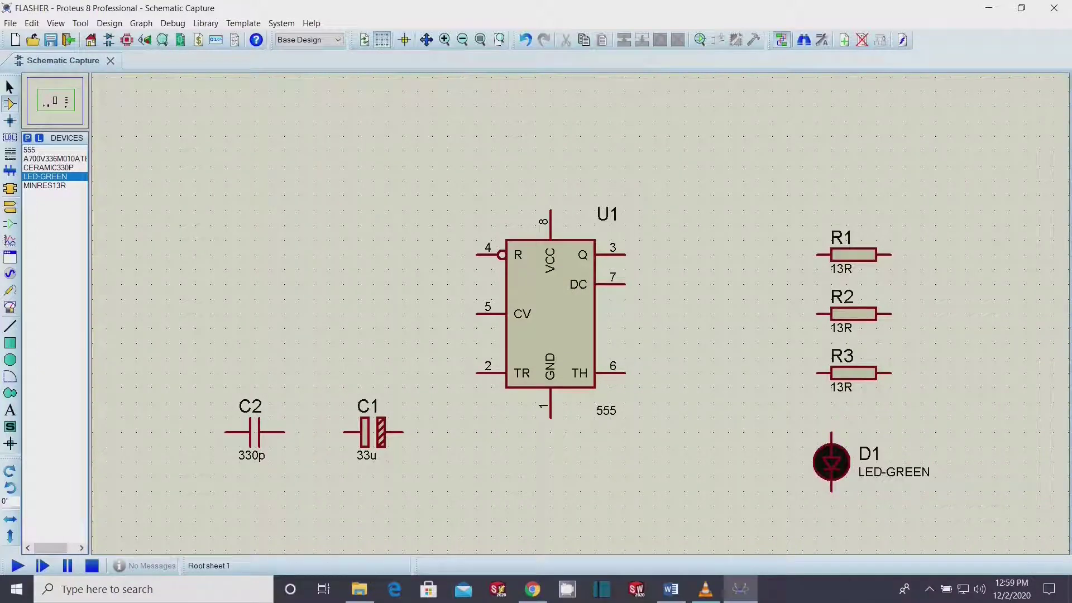
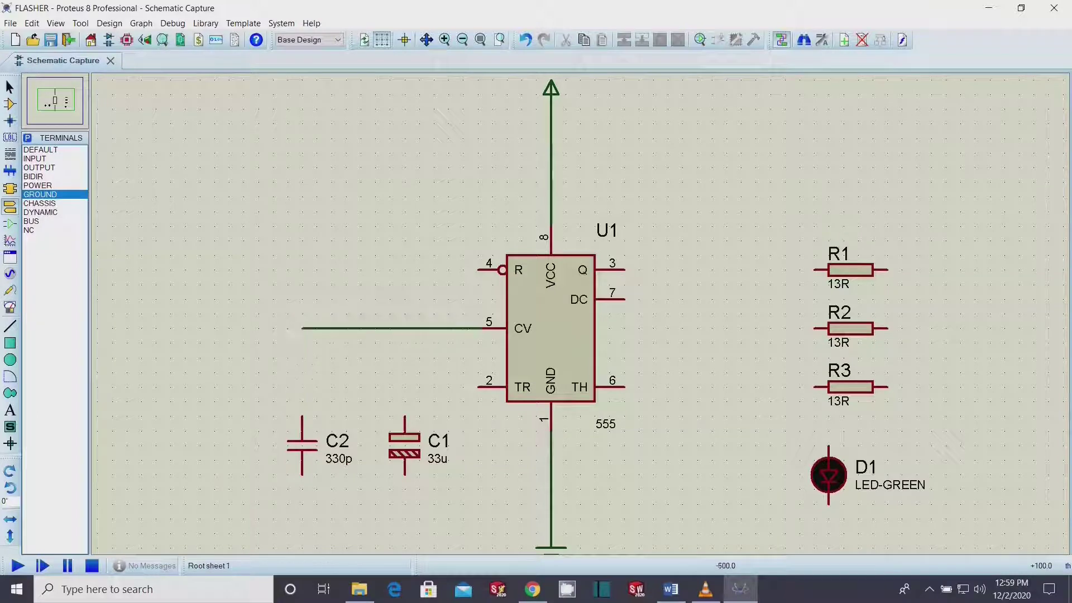
- Finish the wire from capacitor C2 onto the 555's CV pin
left_click(477, 329)
- Ground C2 and C1 side by side, and connect C1's top to the TR pin instead of CV
left_click(302, 475)
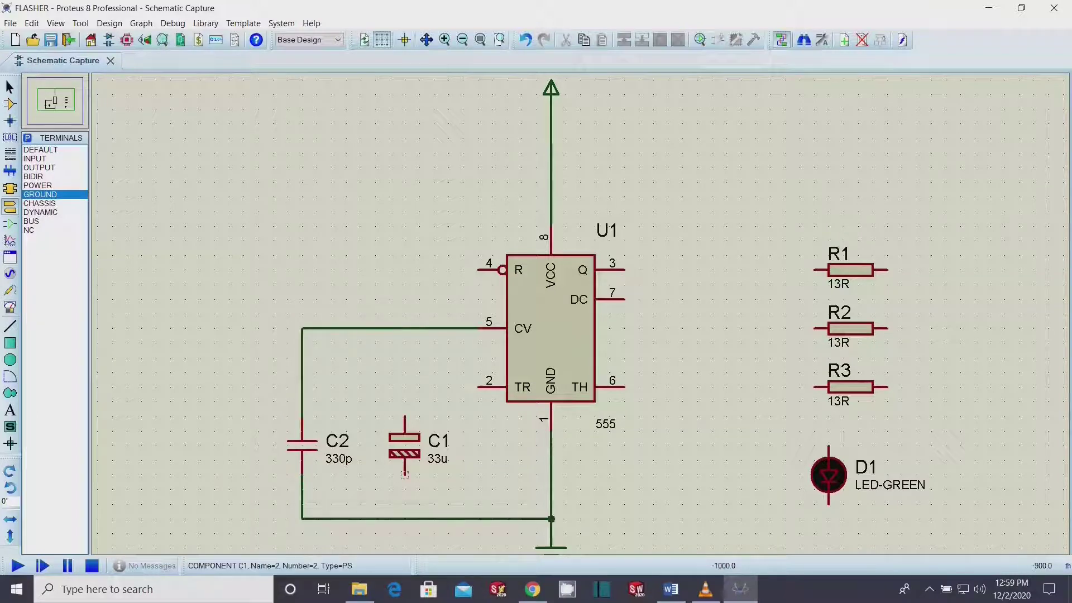
left_click_drag(405, 447, 375, 446)
left_click(375, 475)
left_click(375, 519)
left_click(375, 417)
left_click(375, 328)
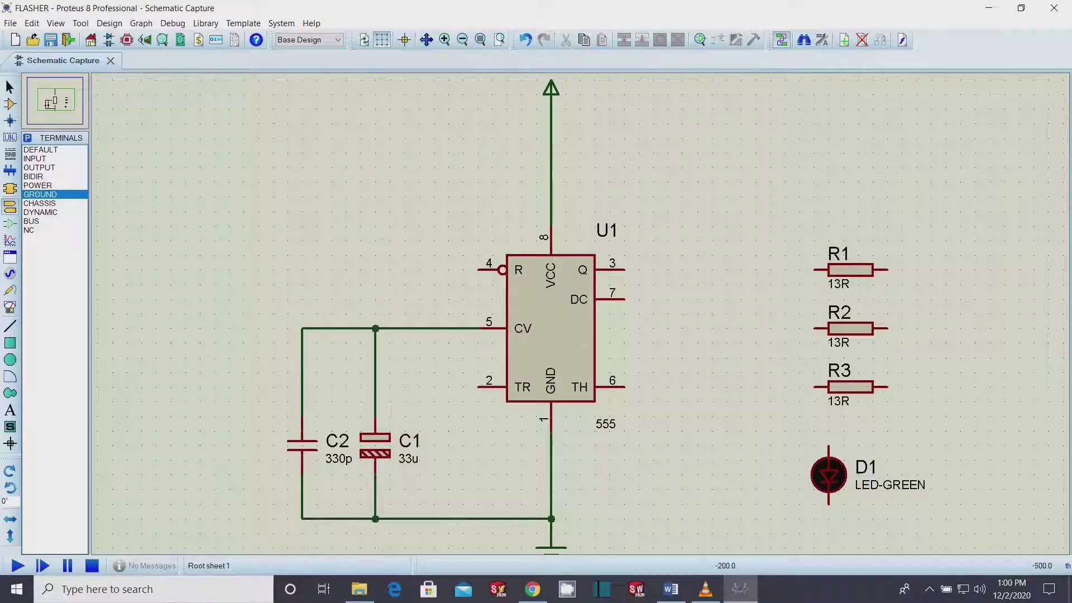
key("ctrl+z")
left_click(375, 417)
left_click(478, 386)
- Join TH to the TR wire and stand R3 upright between the DC pin and TH
left_click(624, 386)
left_click(682, 489)
left_click(463, 386)
right_click(864, 386)
left_click(911, 74)
left_click_drag(843, 394, 682, 350)
left_click(682, 372)
left_click(682, 386)
left_click(655, 299)
left_click(624, 299)
left_click(682, 315)
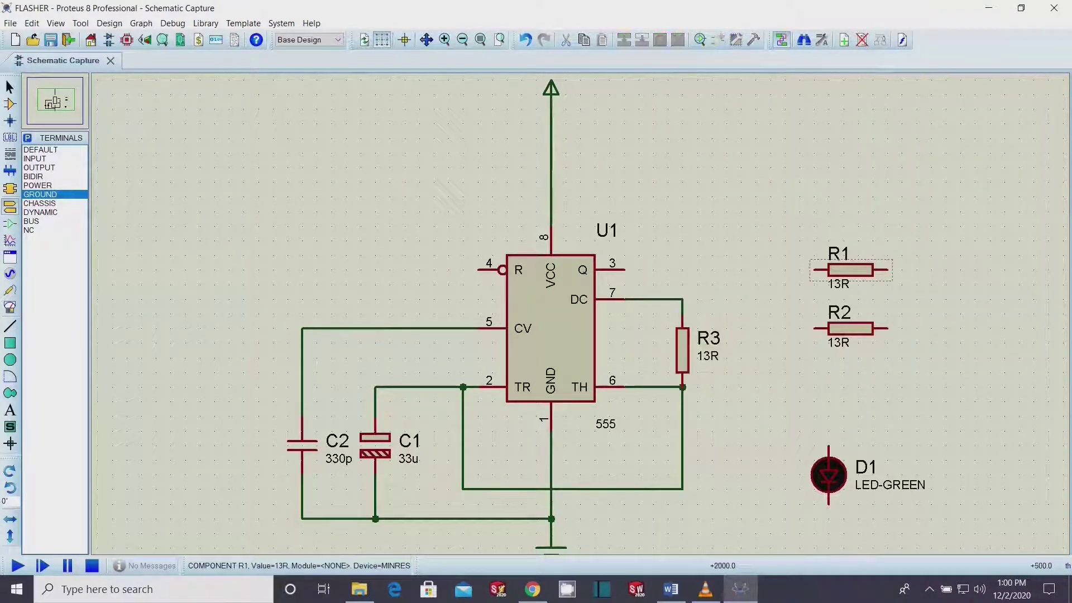
- Stand R1 upright above R3, wiring its top to VCC and VCC to reset
right_click(868, 270)
left_click(916, 264)
left_click_drag(843, 278, 682, 204)
left_click(682, 169)
left_click(551, 139)
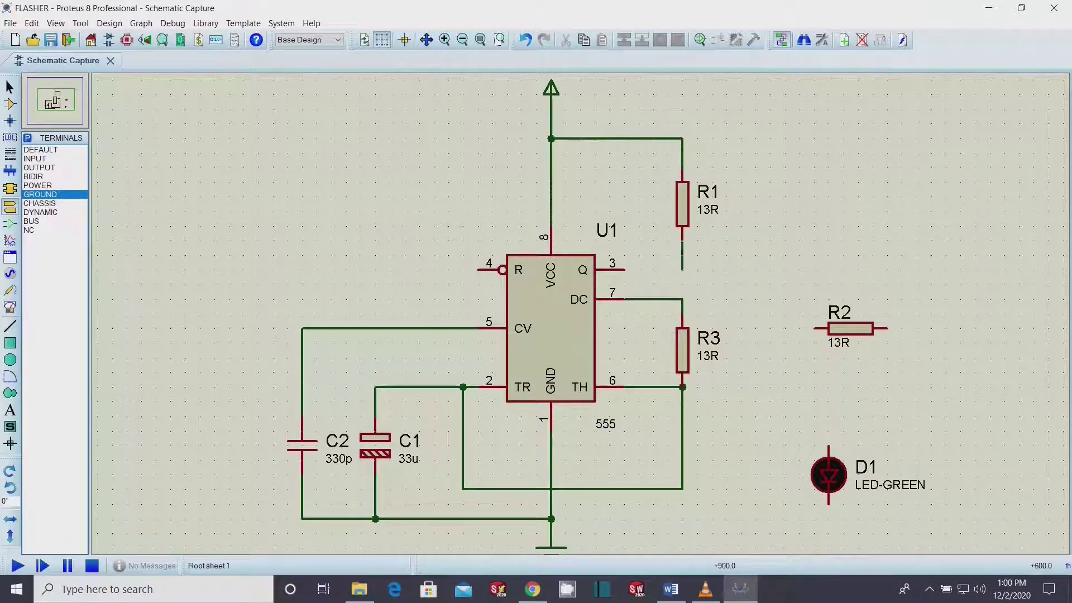
left_click(551, 139)
- Stand R2 upright beside R3, drive it from Q, and run D1 below it to ground
right_click(868, 329)
left_click(916, 265)
left_click_drag(843, 335, 756, 335)
left_click(755, 300)
left_click(757, 299)
left_click(624, 270)
left_click_drag(828, 475, 755, 415)
left_click(756, 459)
left_click(551, 518)
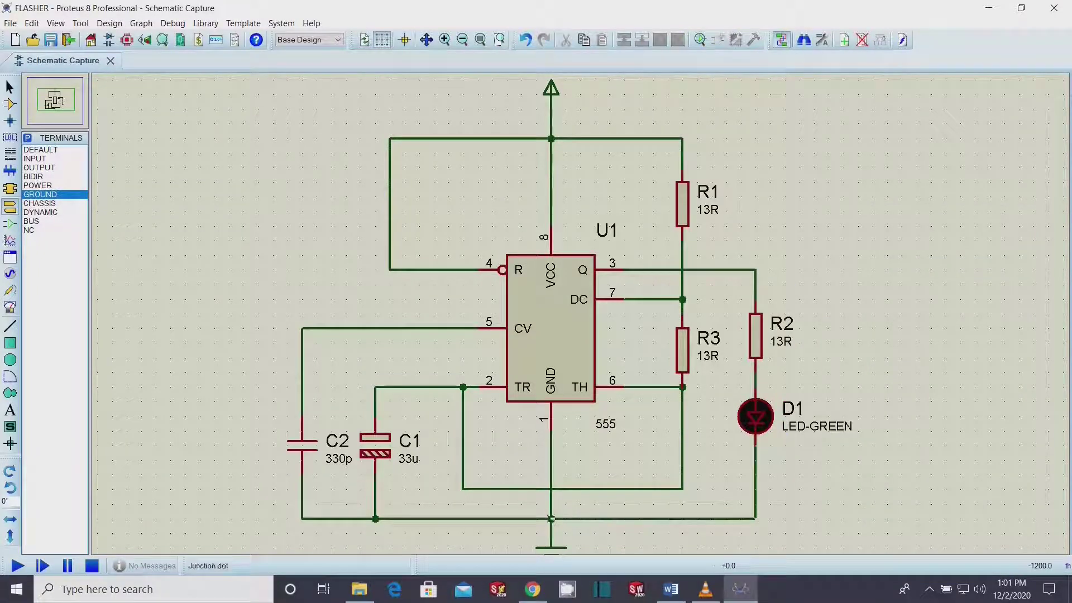
- Give the three resistors values 220R, 1K and 100K
double_click(782, 341)
type("220R")
key("Return")
left_click(826, 246)
double_click(708, 210)
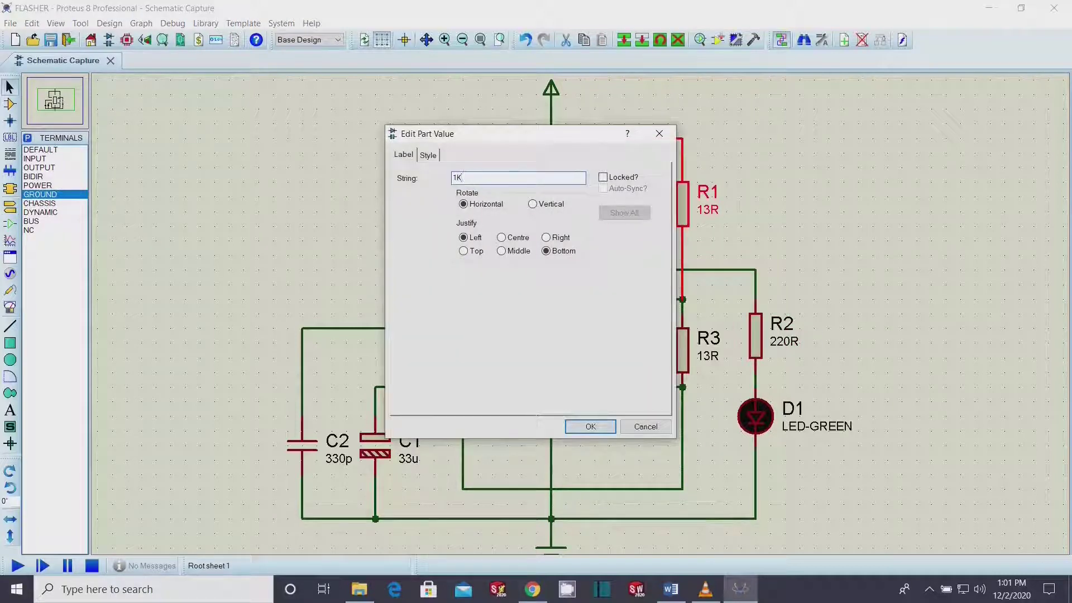
key("Return")
double_click(707, 356)
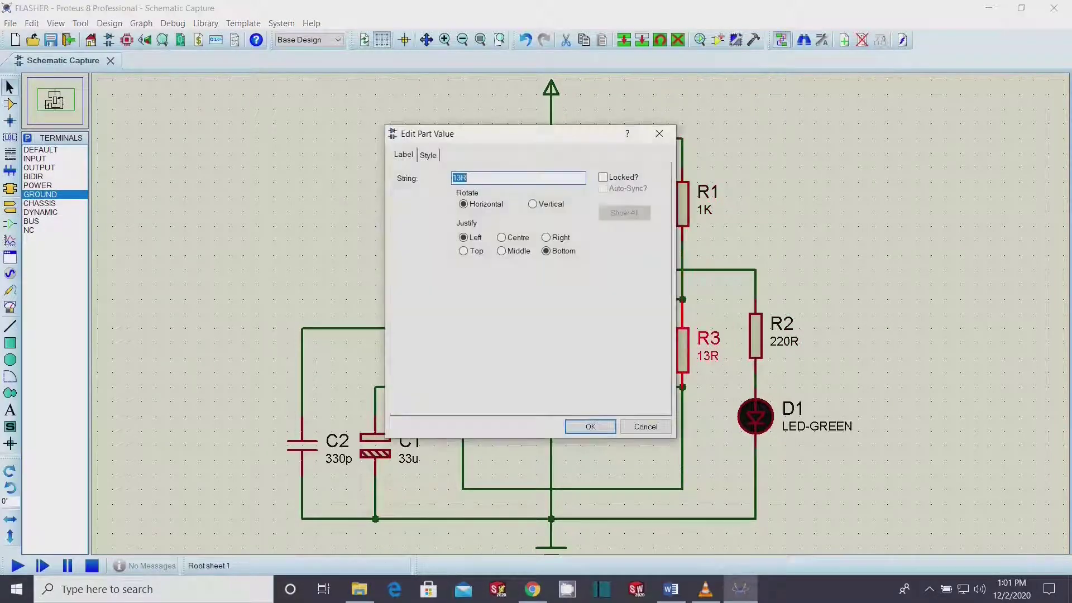
type("100K")
key("Return")
- Set capacitor C1 to 10u and C2 to 0.01uF
double_click(408, 458)
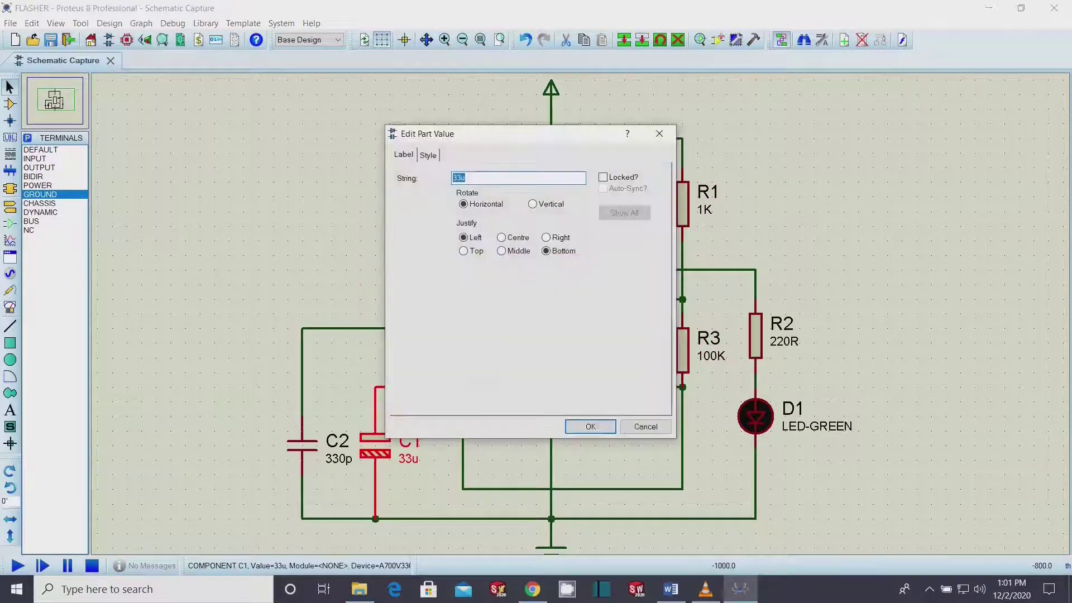
type("10")
key("Return")
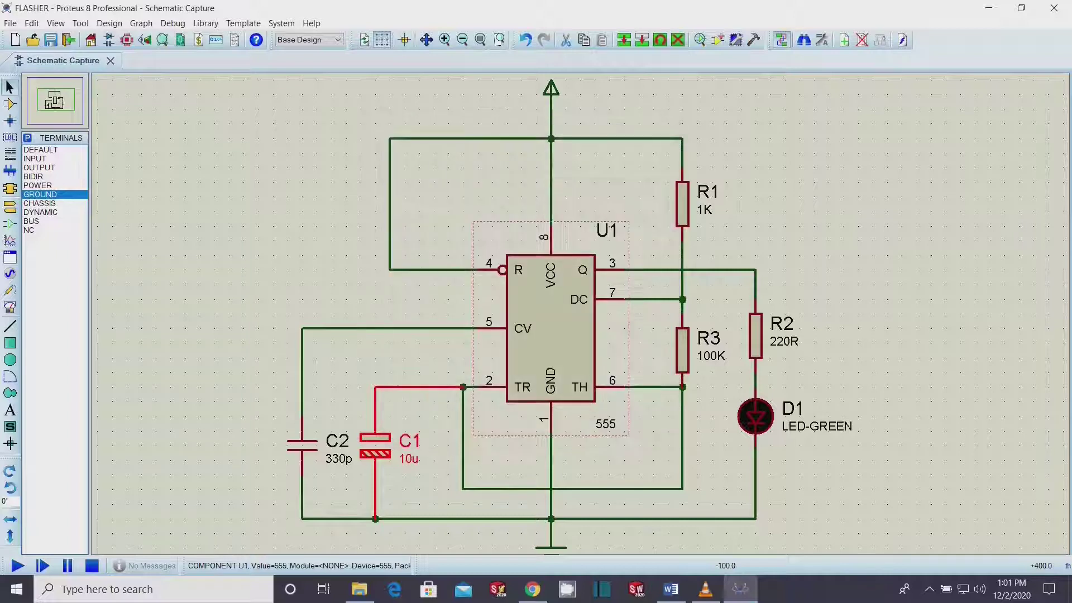
double_click(338, 458)
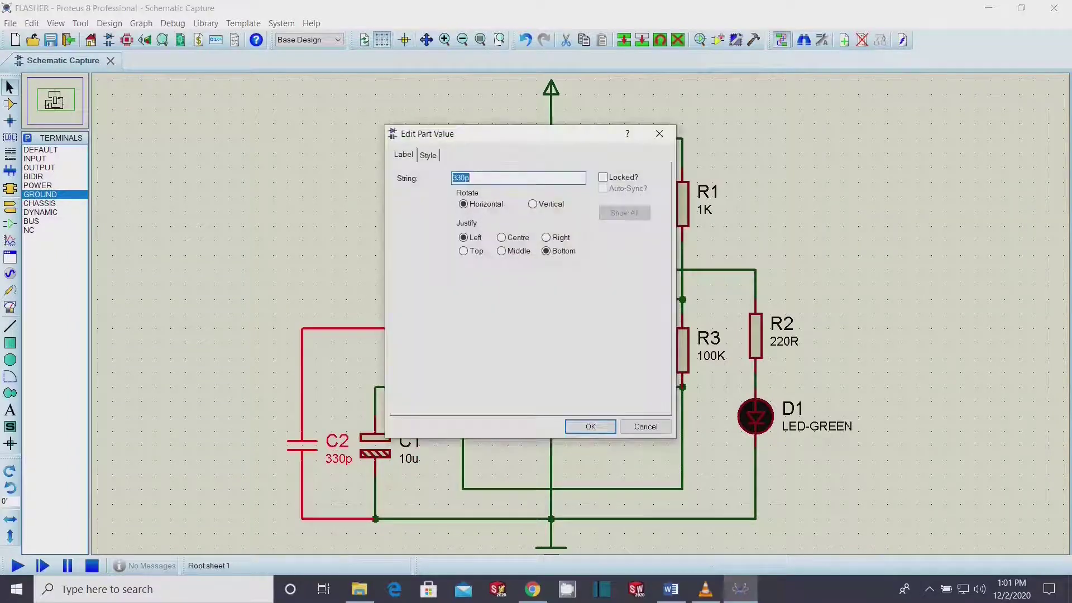
type("0.01uF")
key("Return")
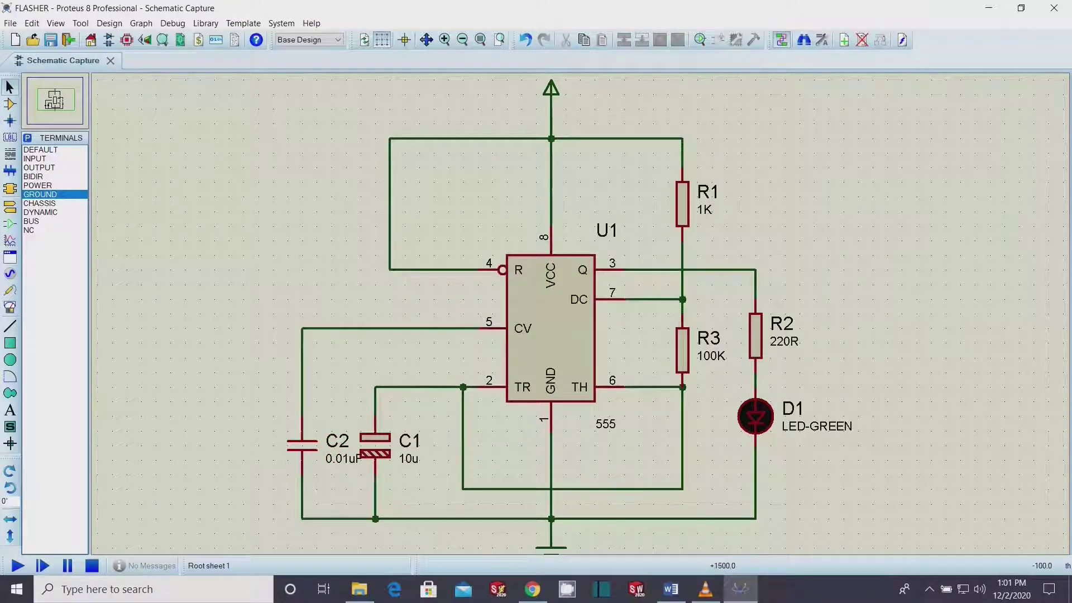
- Relabel the 100K resistor as R2 and the 220R resistor as R3
double_click(708, 337)
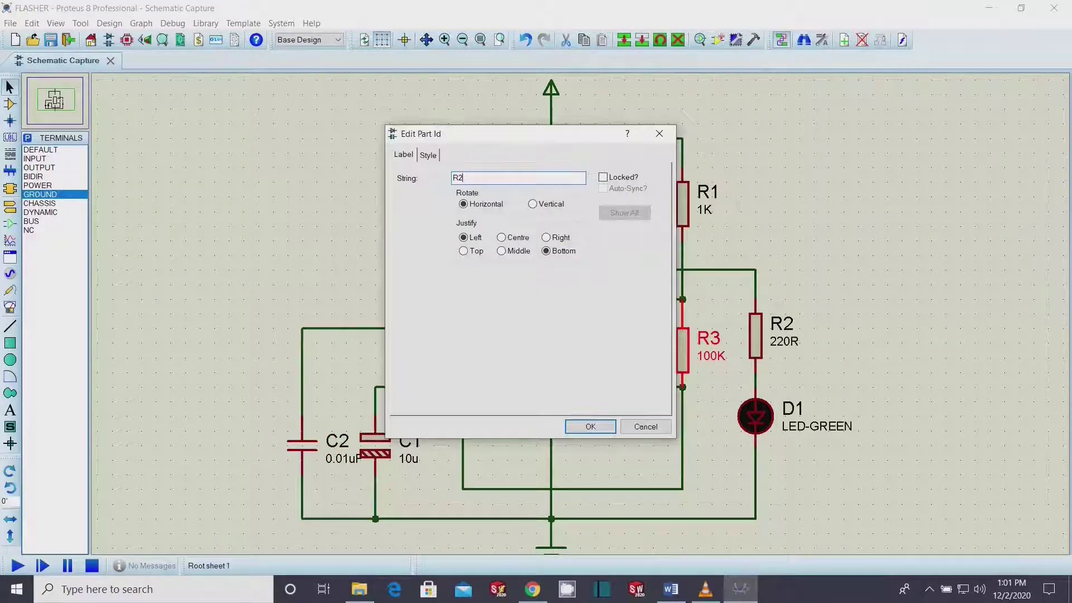
key("Return")
key("Return")
double_click(782, 324)
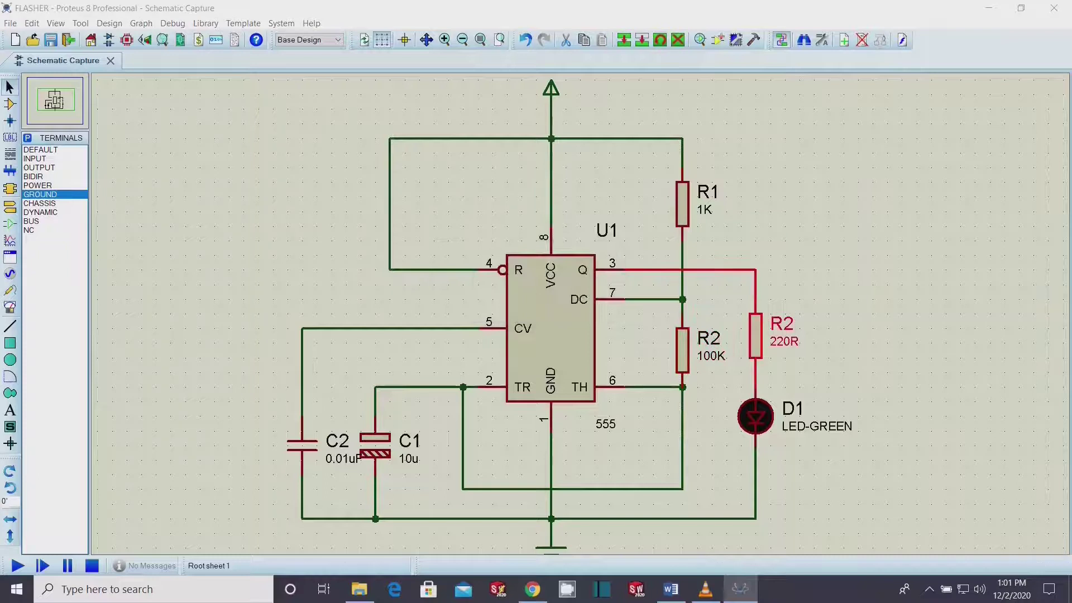
type("R3")
key("Return")
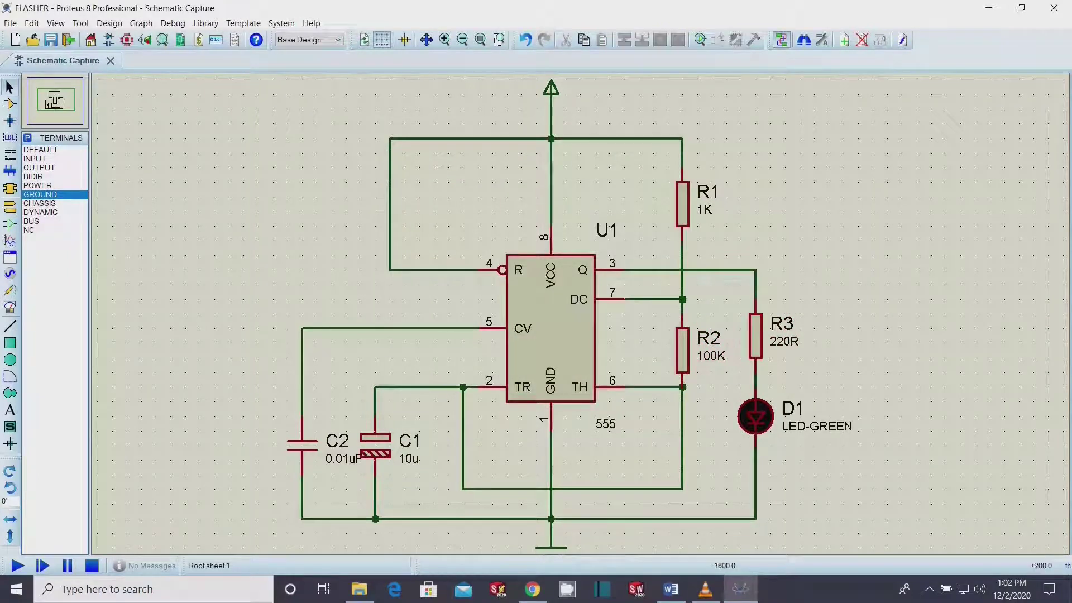
- Run the simulation with an oscilloscope on pin 3 and move its window clear of the circuit
left_click(17, 565)
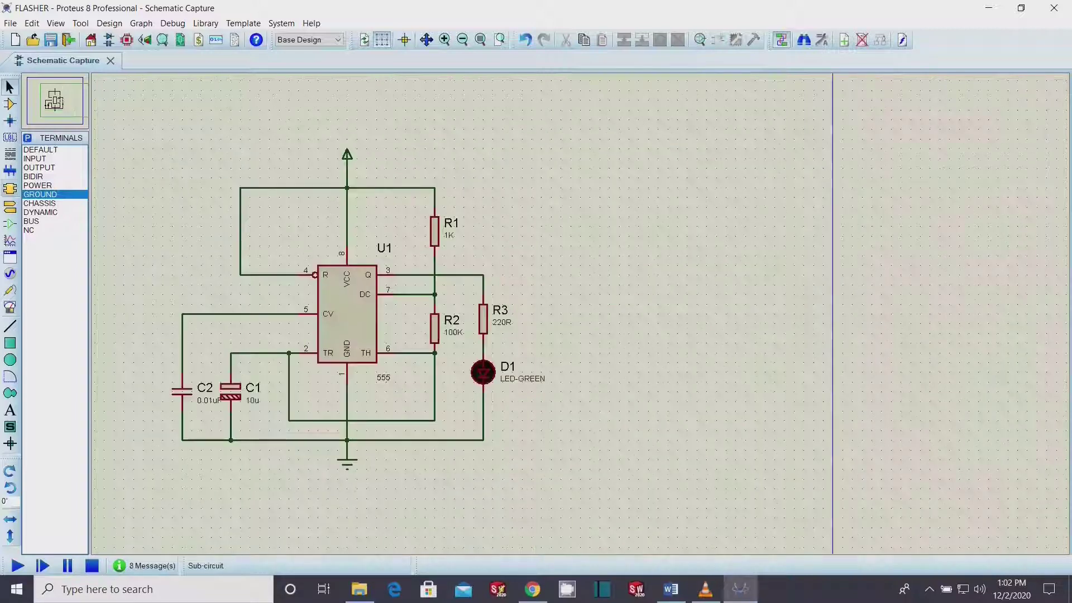
left_click(9, 306)
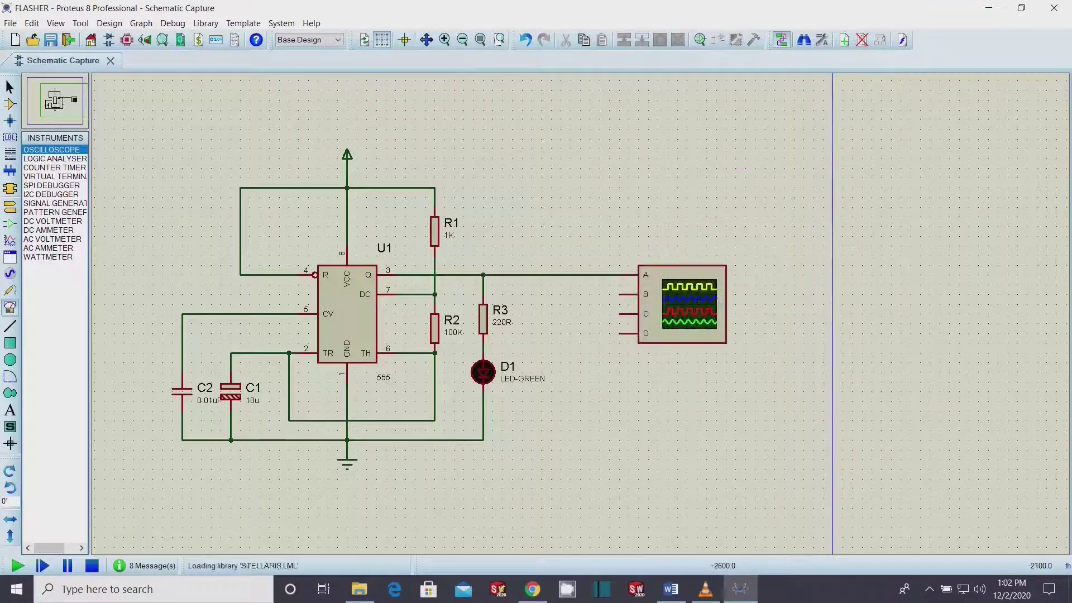
left_click_drag(223, 120, 715, 148)
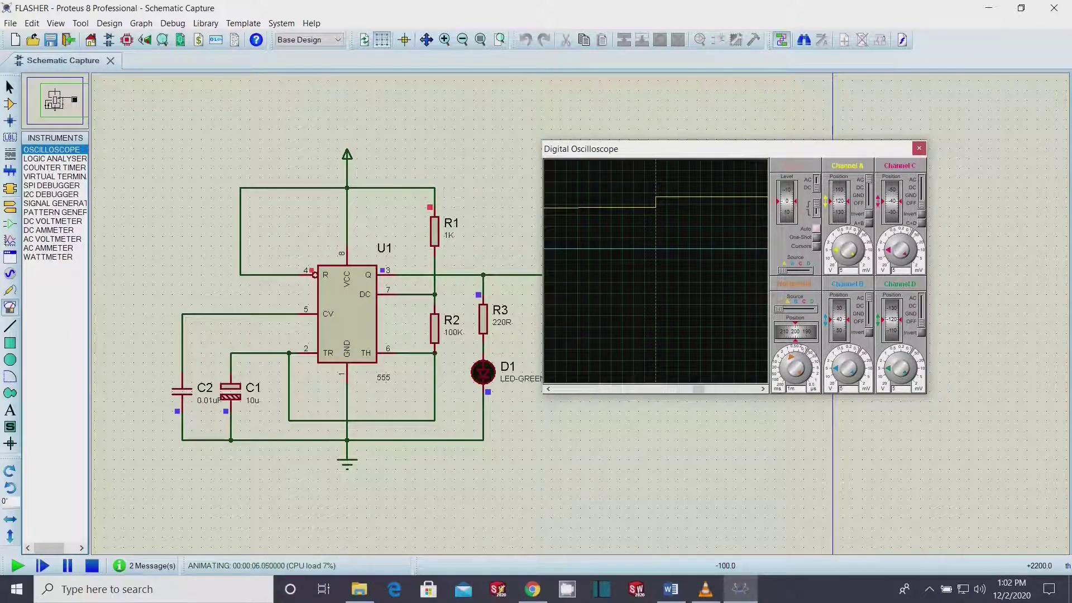
- Lower channel A's trace, set 0.5 V/div, widen the timebase to about 0.49, then stop
left_click_drag(839, 201, 839, 272)
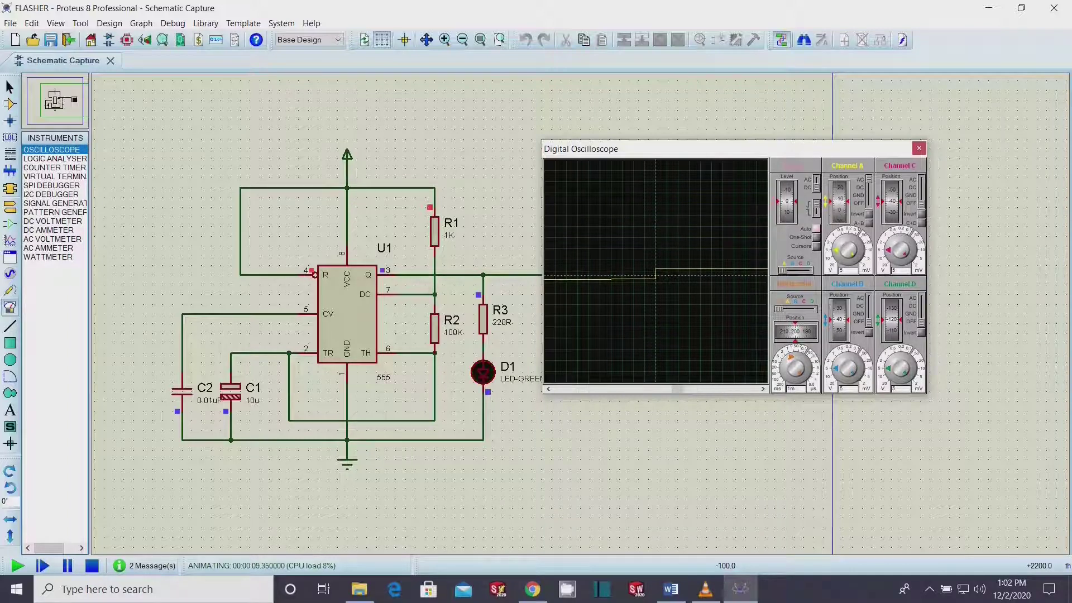
scroll(839, 201, "up", 1)
left_click_drag(836, 250, 843, 239)
scroll(847, 250, "up", 1)
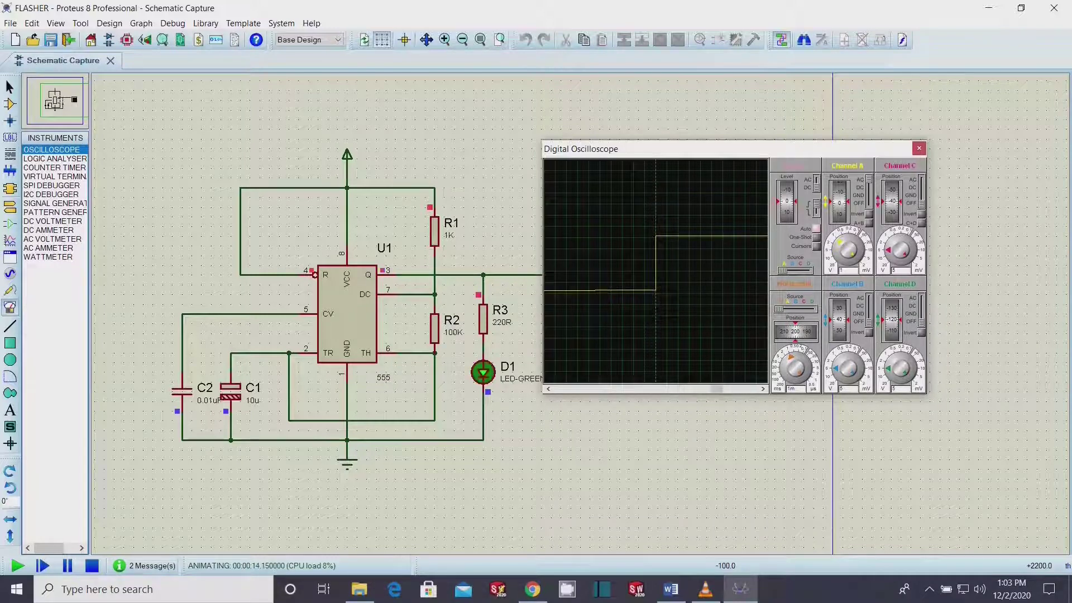
scroll(795, 367, "up", 7)
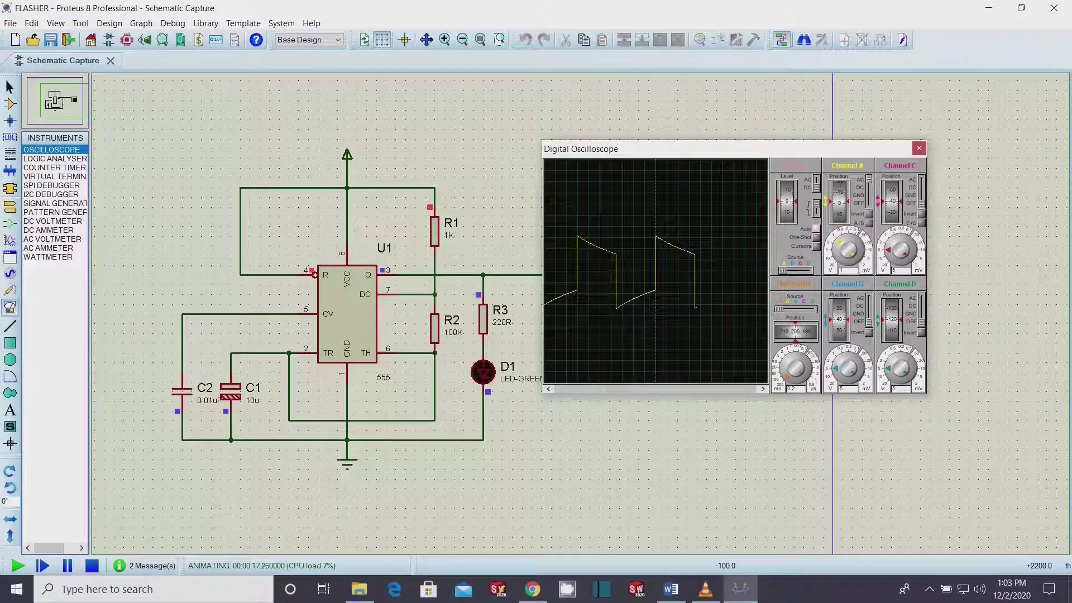
scroll(795, 367, "up", 2)
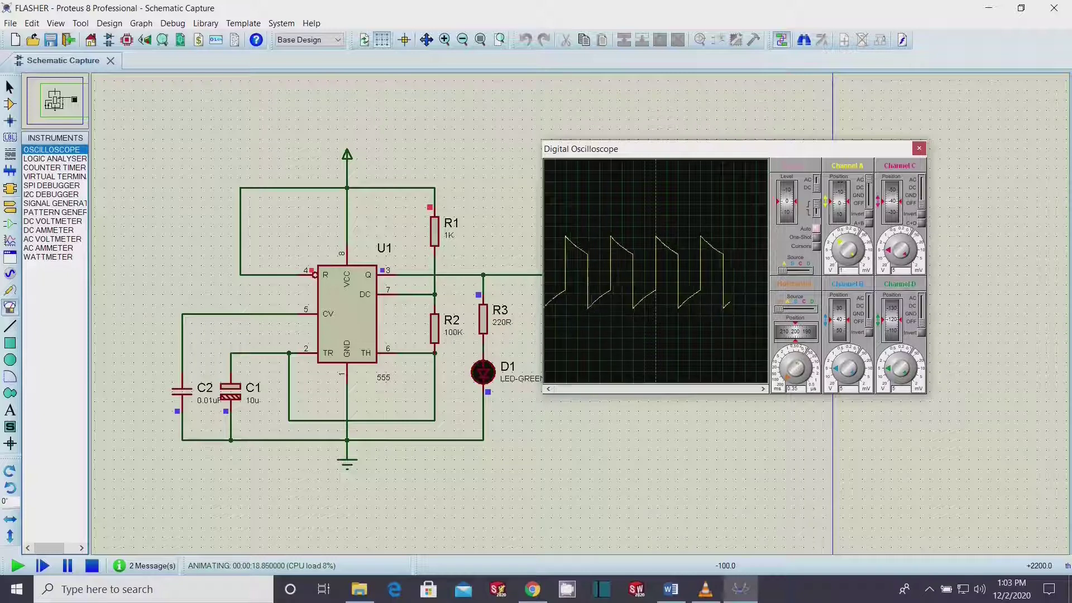
scroll(795, 367, "up", 1)
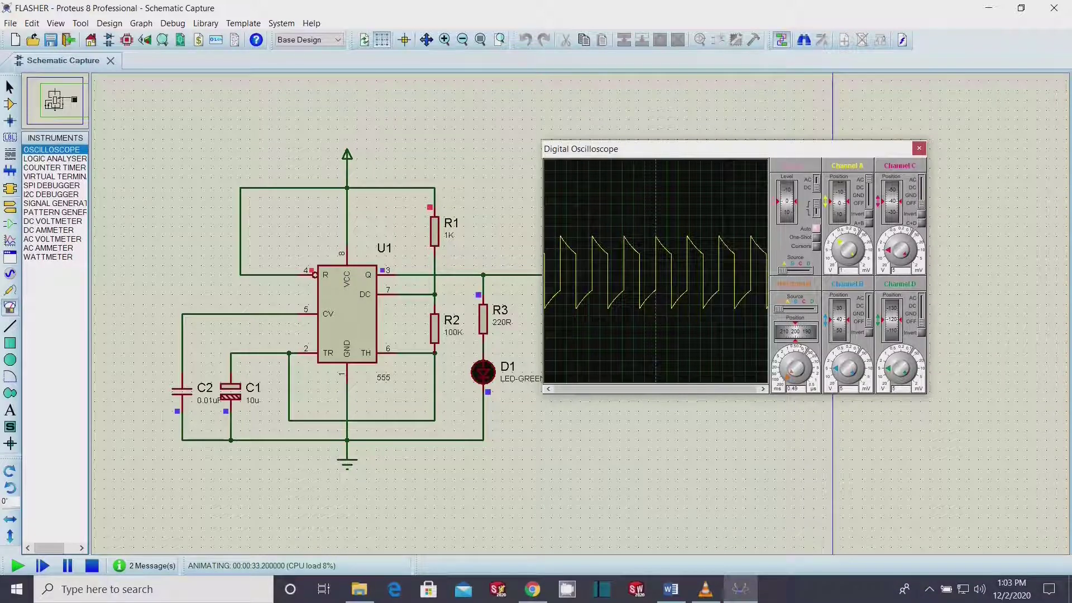
left_click(92, 566)
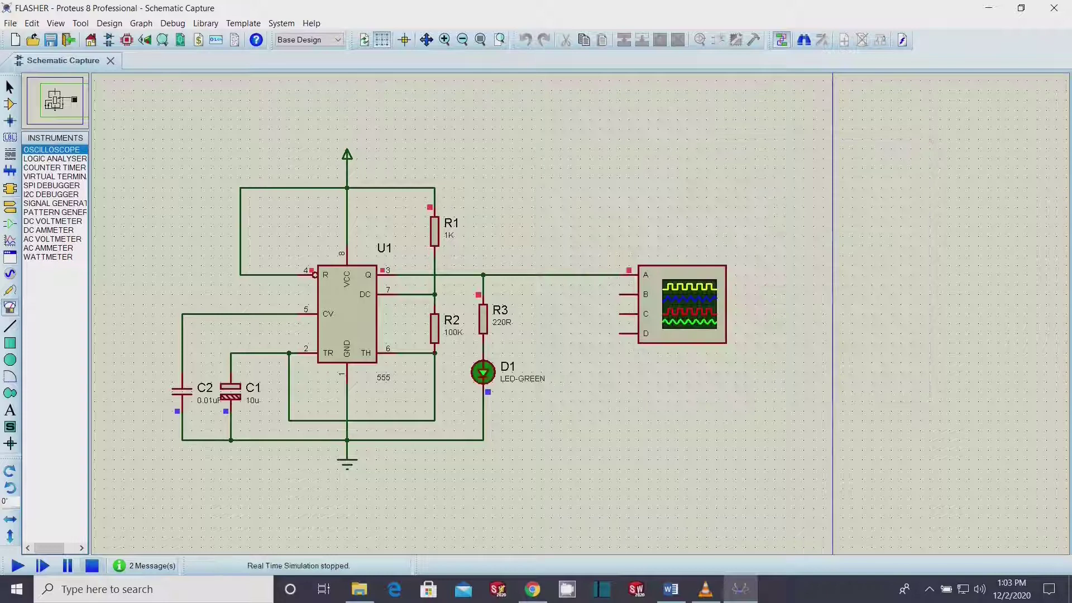
- Change C1 to 47u, rerun the simulation to watch the slower wave, then stop it
double_click(253, 400)
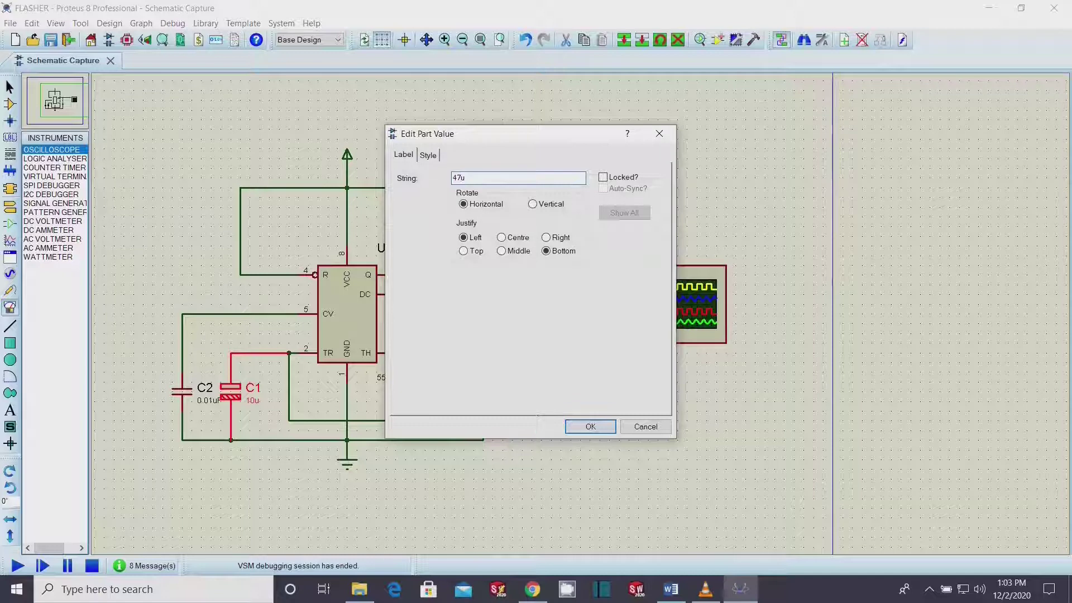
key("Return")
left_click(17, 566)
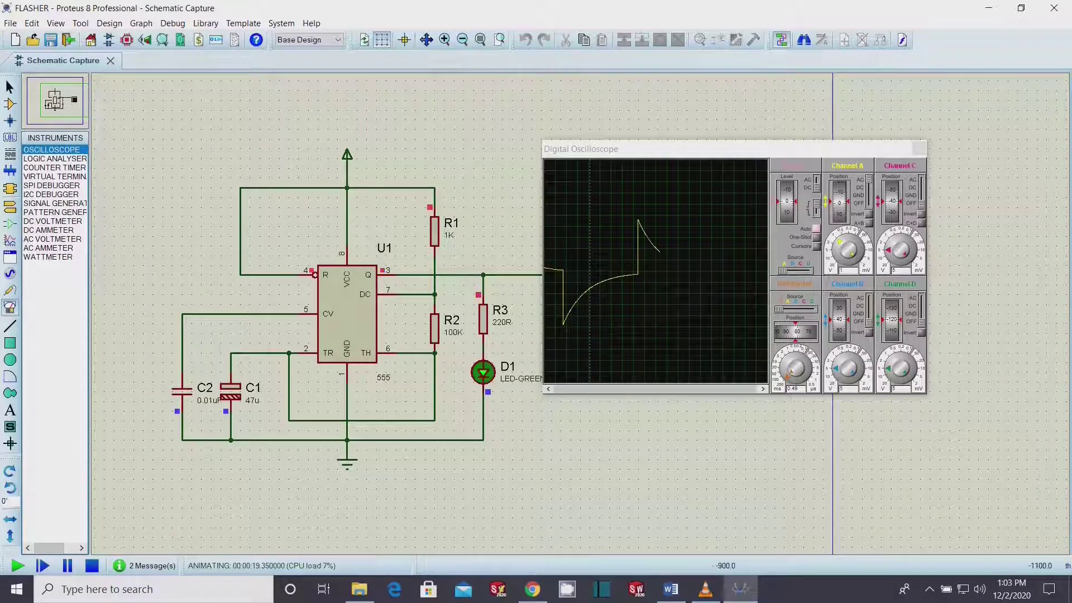
left_click(92, 566)
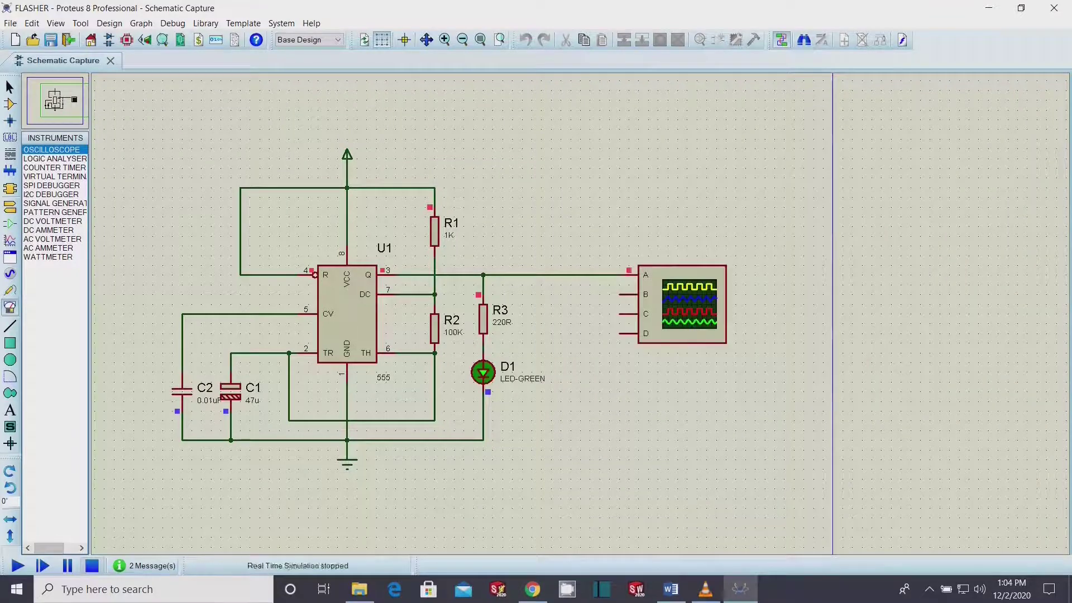
- Change C1 to 4.7u and start the simulation again
double_click(252, 400)
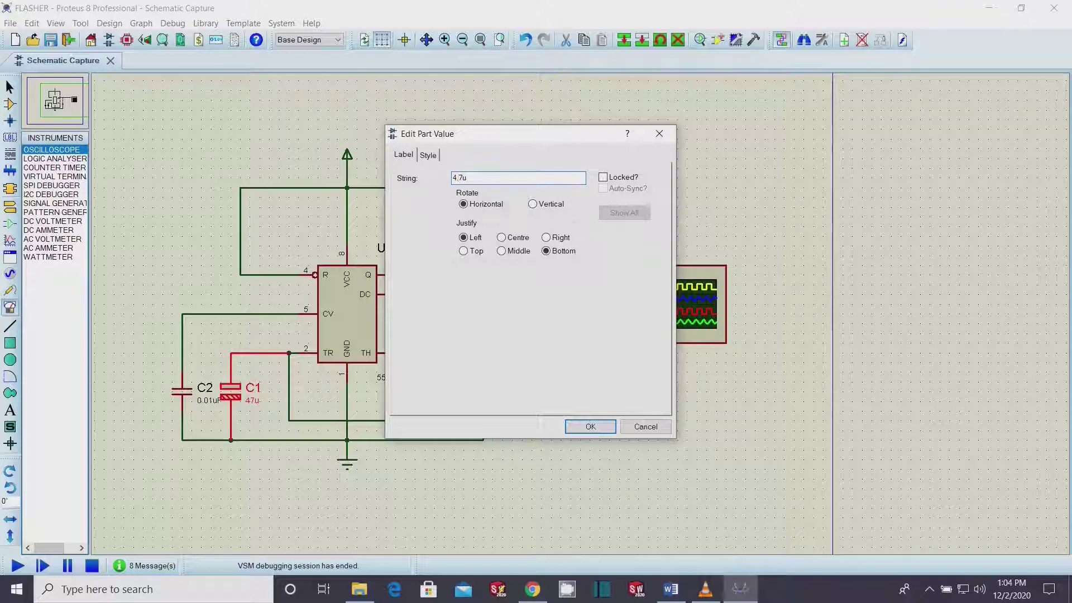
key("Return")
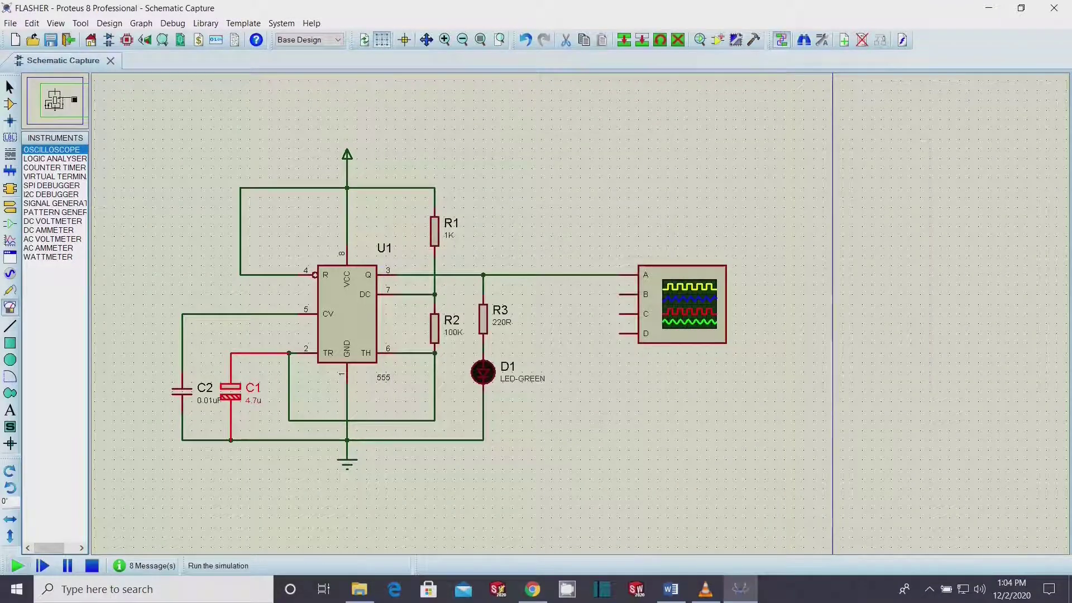
left_click(18, 565)
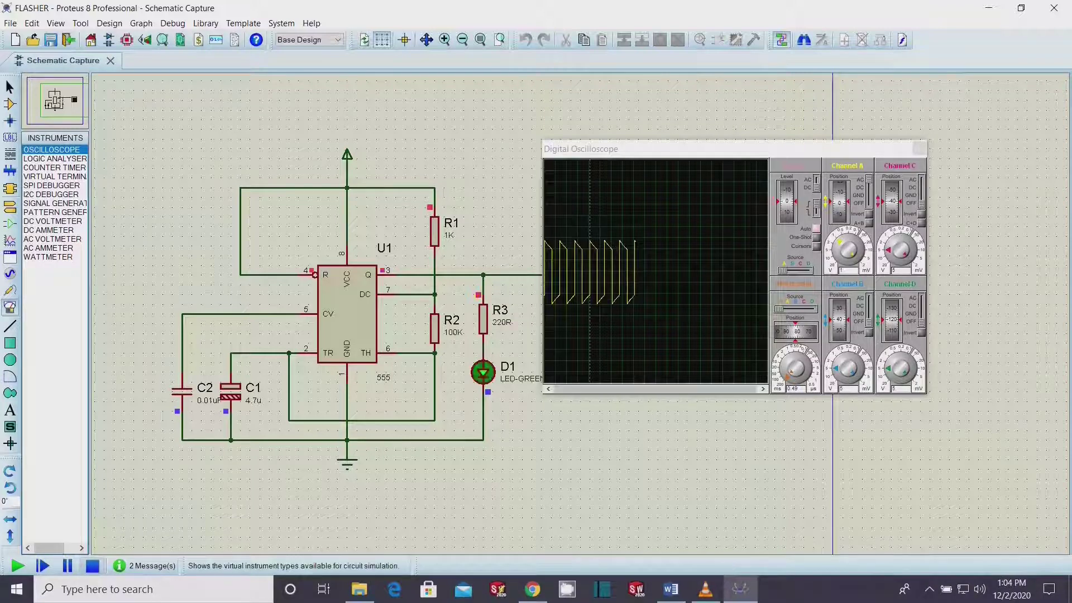
- Stop the simulation, change C1 to 1u, and run it again
left_click(91, 566)
double_click(253, 400)
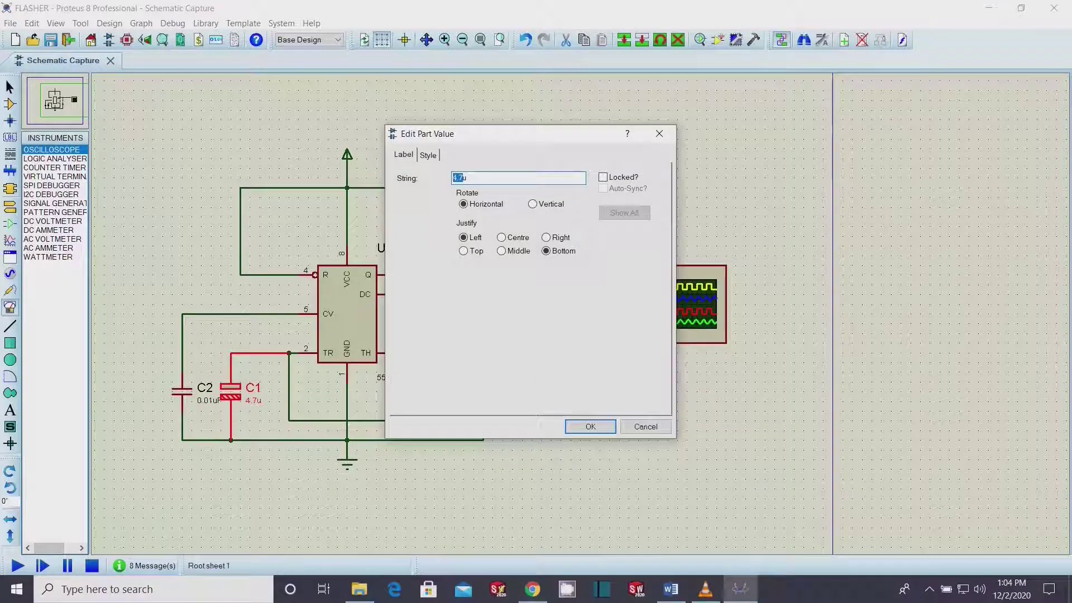
left_click(590, 426)
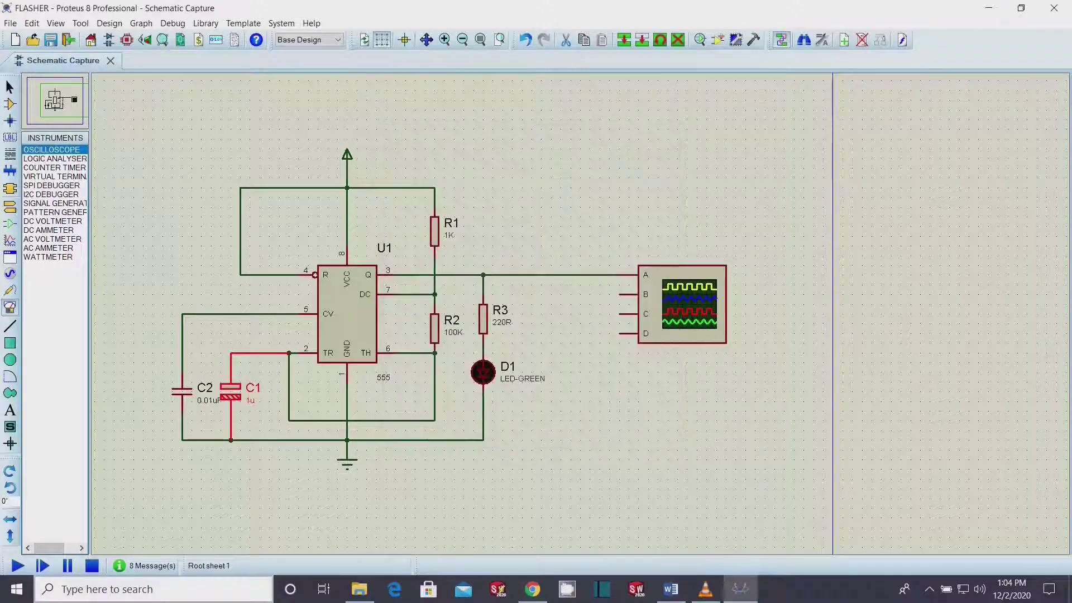
left_click(17, 566)
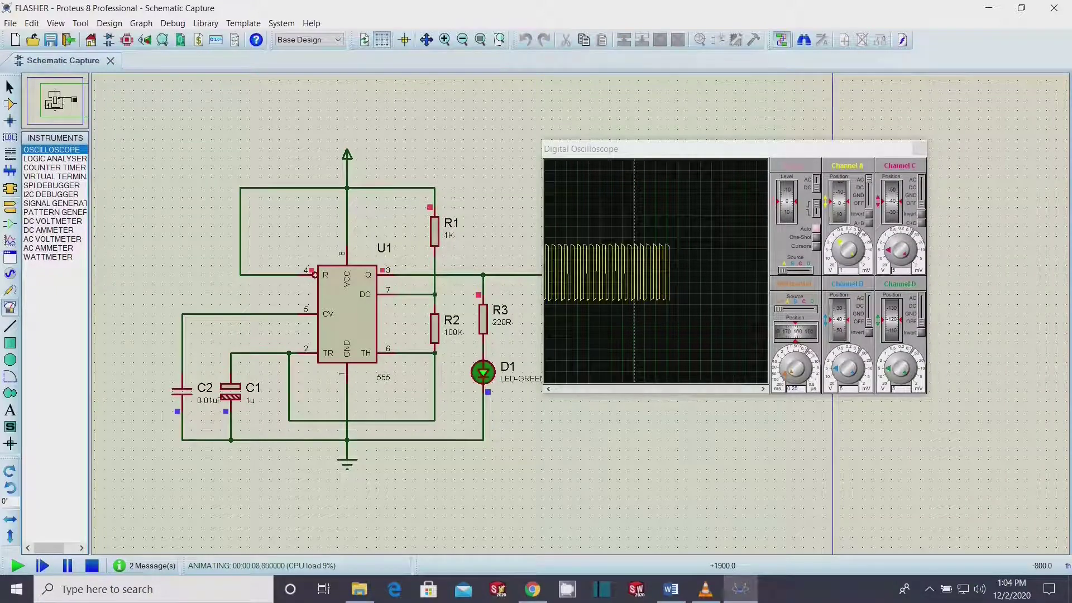
- Shift the oscilloscope window right to watch the faster square wave, then stop the simulation
scroll(521, 410, "up", 1)
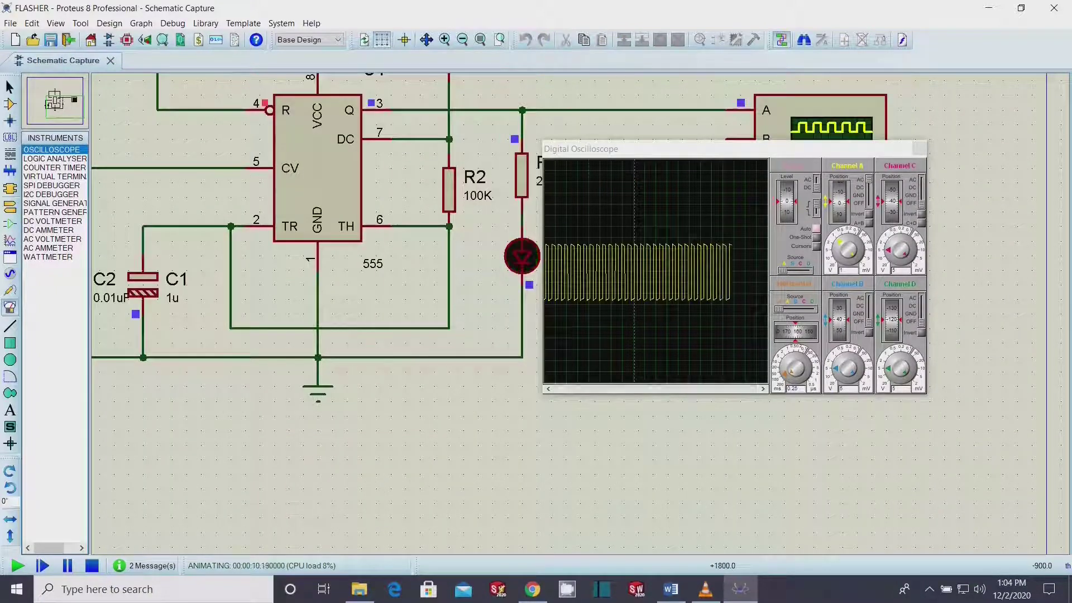
scroll(558, 351, "down", 1)
scroll(656, 271, "up", 1)
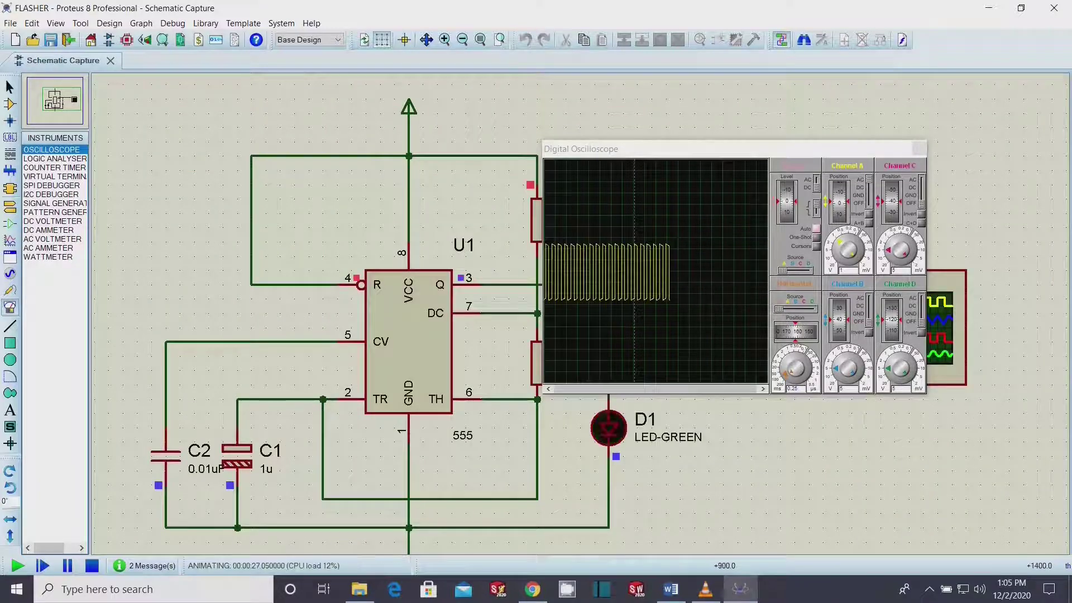
left_click_drag(619, 149, 703, 147)
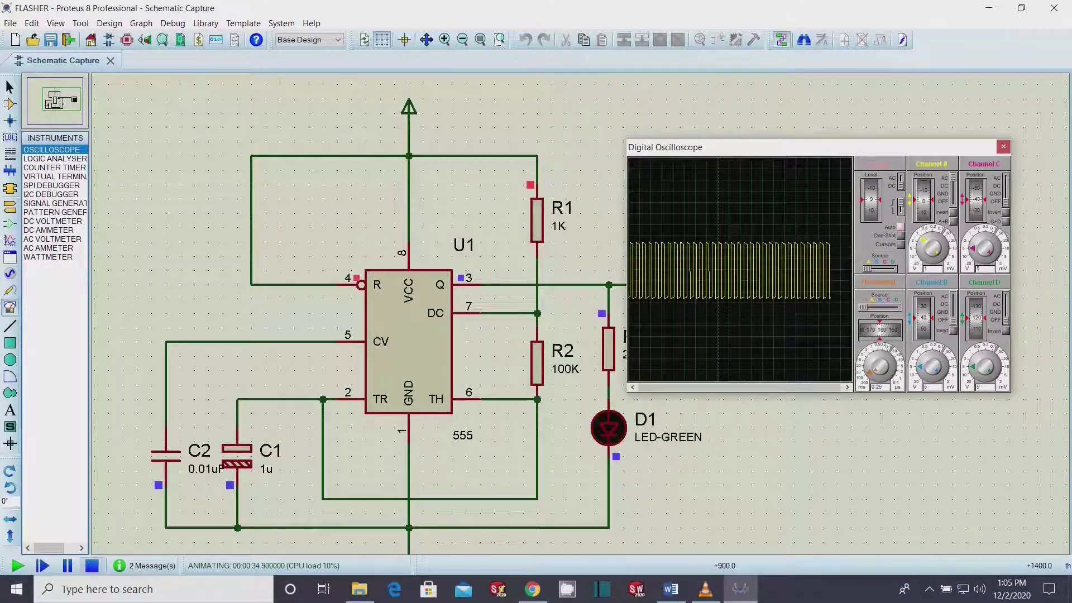
left_click(92, 565)
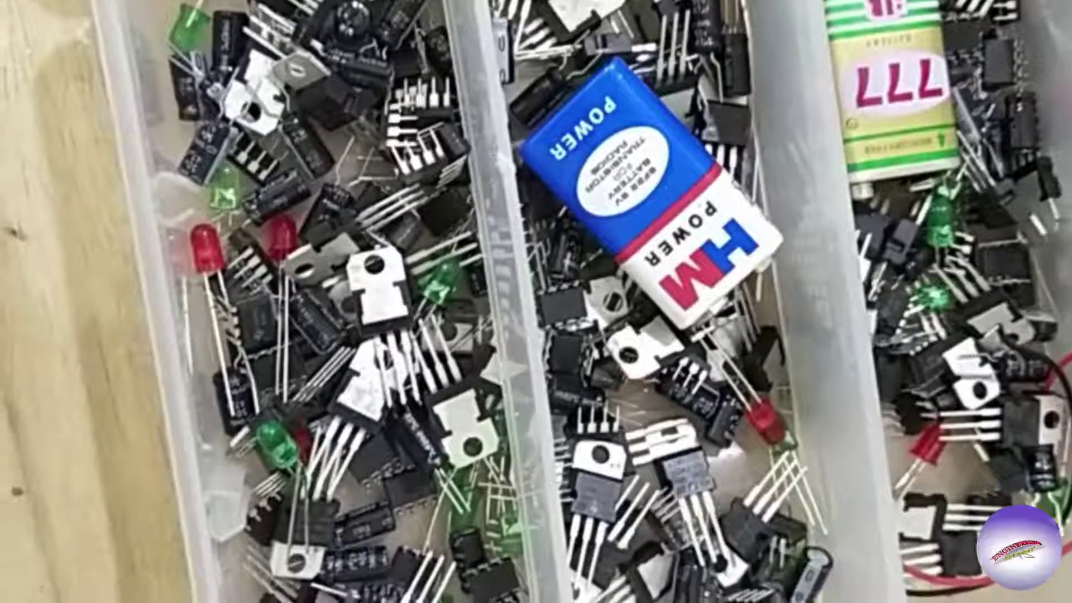